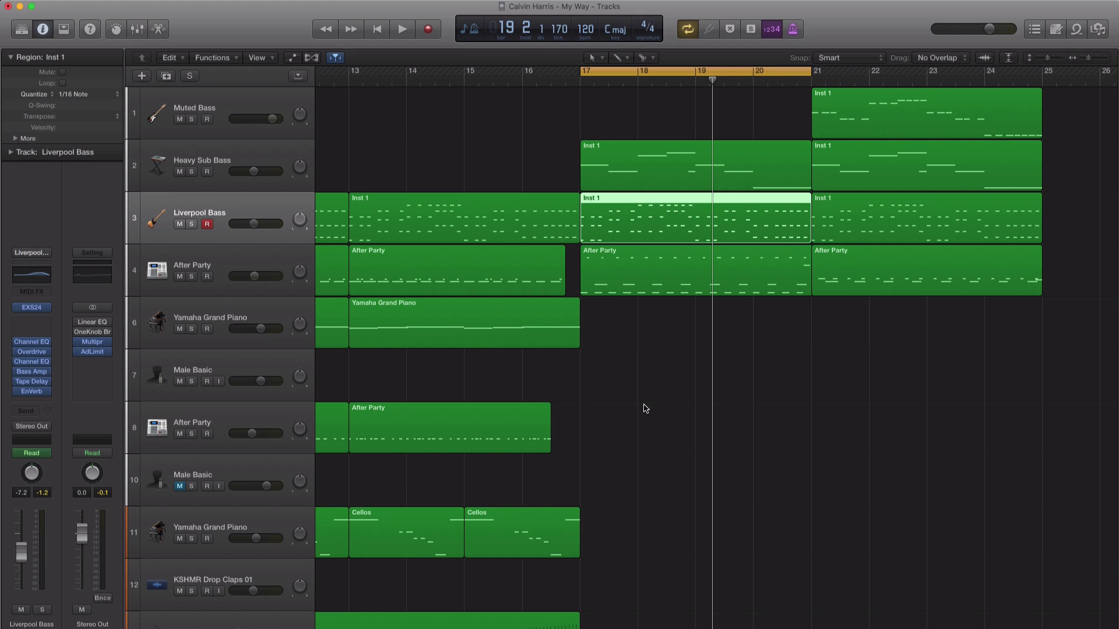
Play the section from bar 17 with the Liverpool Bass track soloed, and again with all tracks.
left_click(193, 229)
key("space")
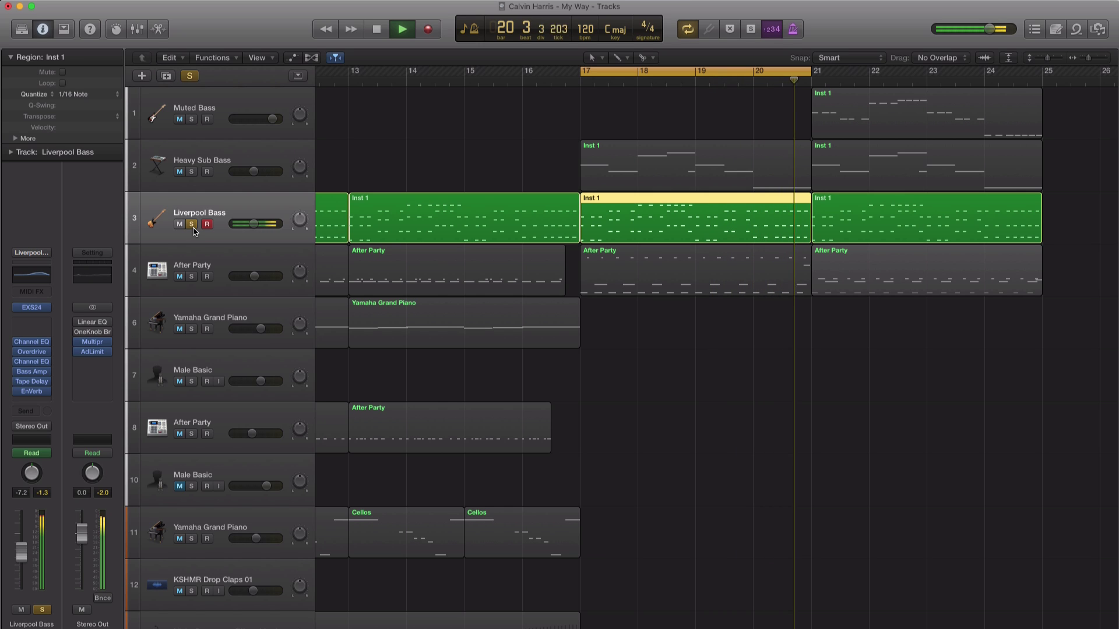
left_click(193, 228)
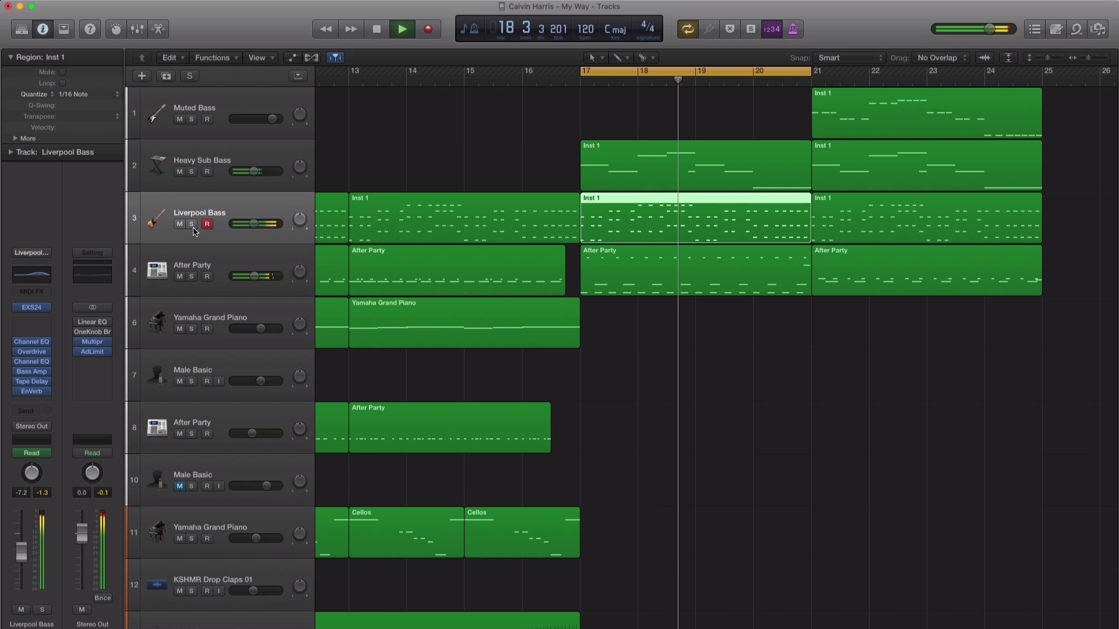
key("space")
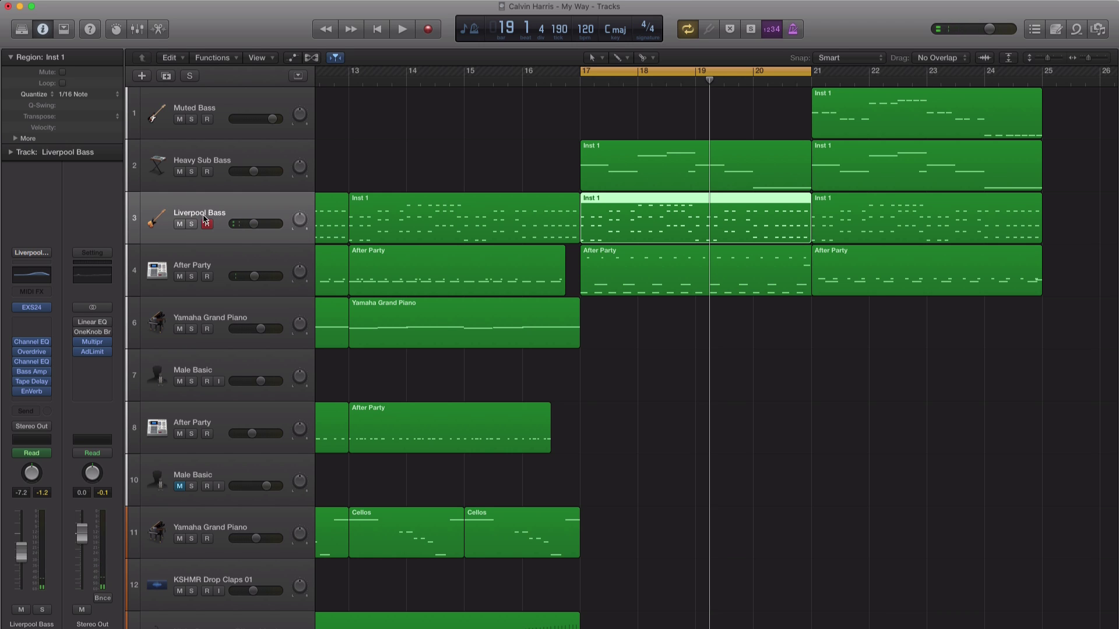
Create a software instrument track below Liverpool Bass and copy the bar 17 Inst 1 region onto it without its automation data.
left_click(142, 79)
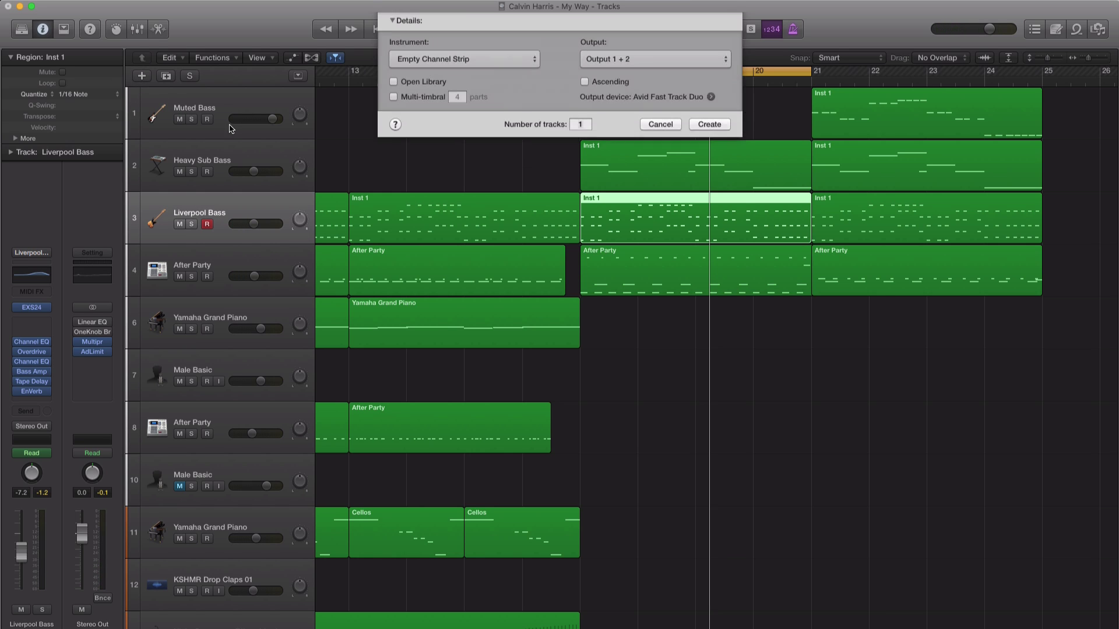
left_click(713, 193)
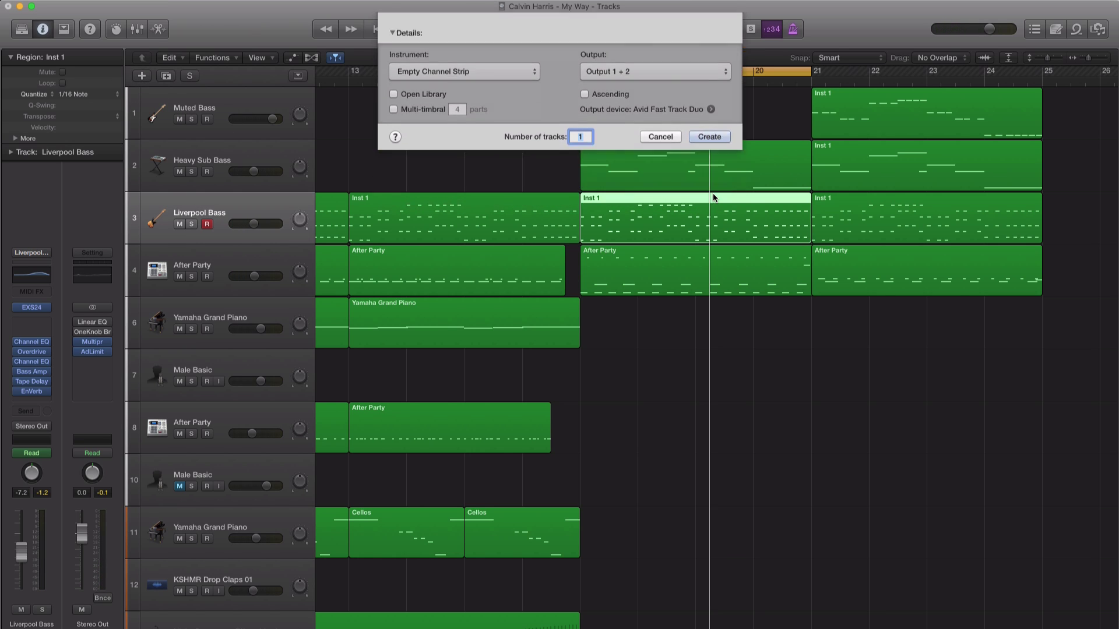
left_click(661, 270)
left_click_drag(663, 243, 684, 274)
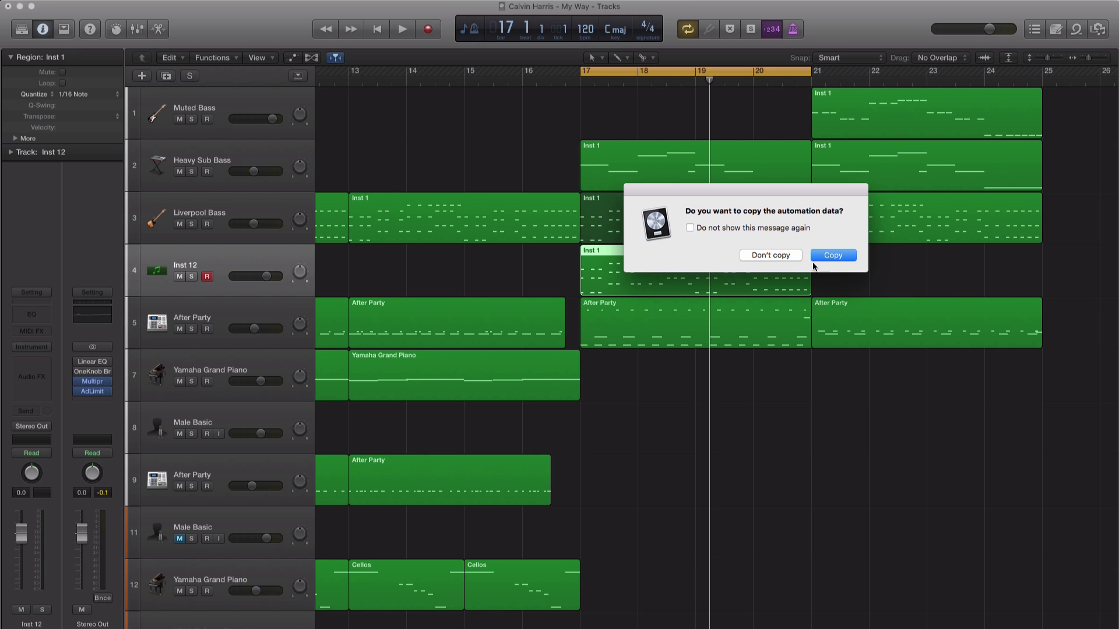
left_click(770, 256)
Solo the new track and load the Liverpool Bass patch from the Bass category onto it.
left_click(191, 277)
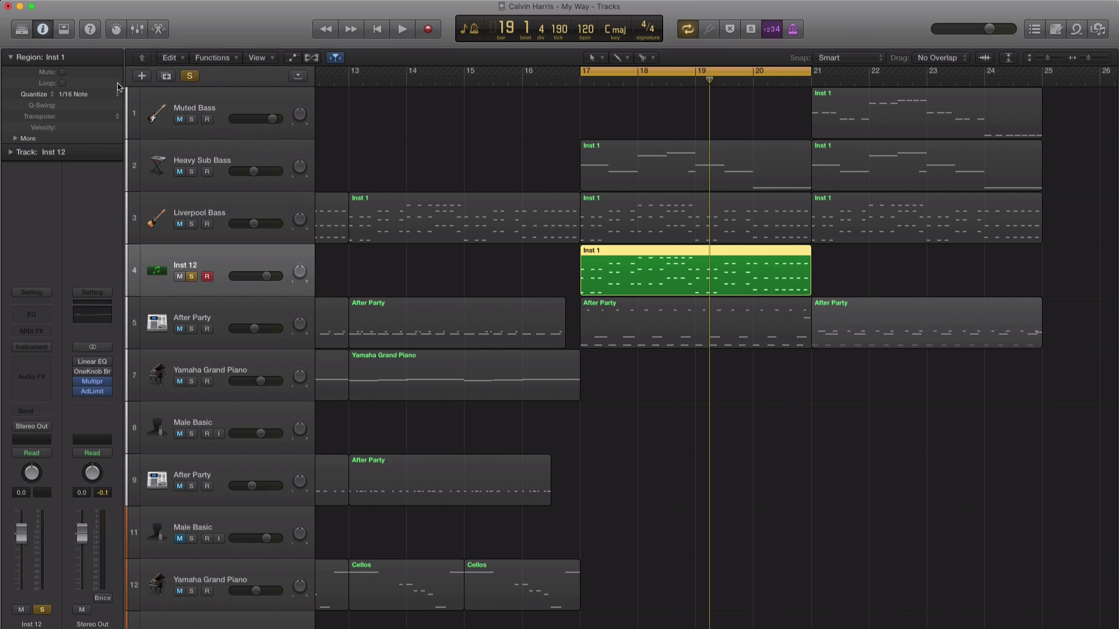
key("y")
left_click(28, 133)
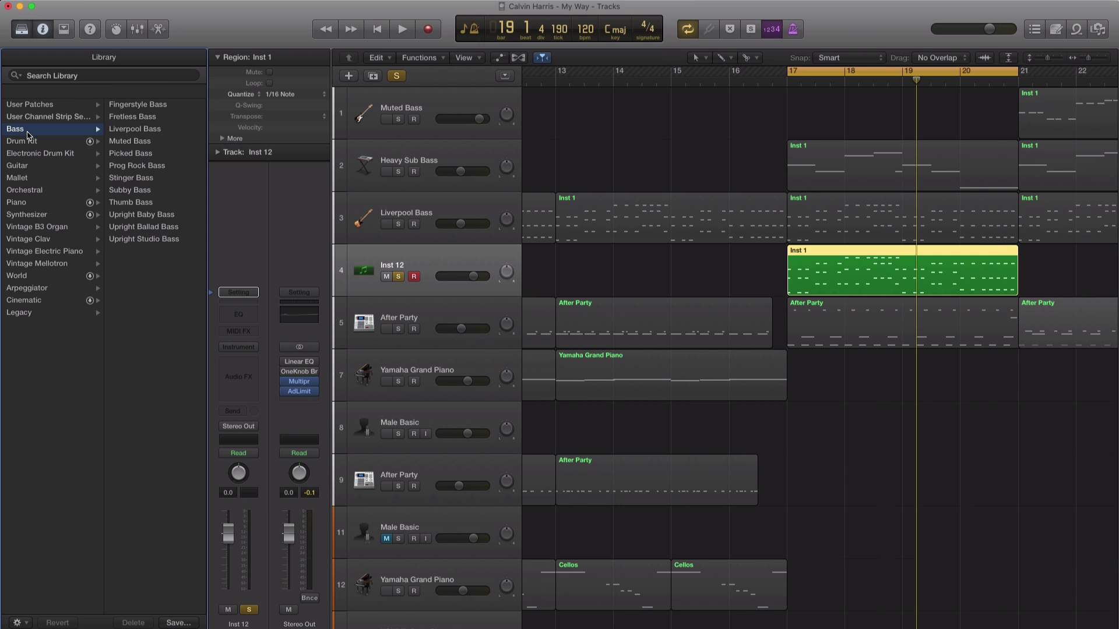
left_click(145, 133)
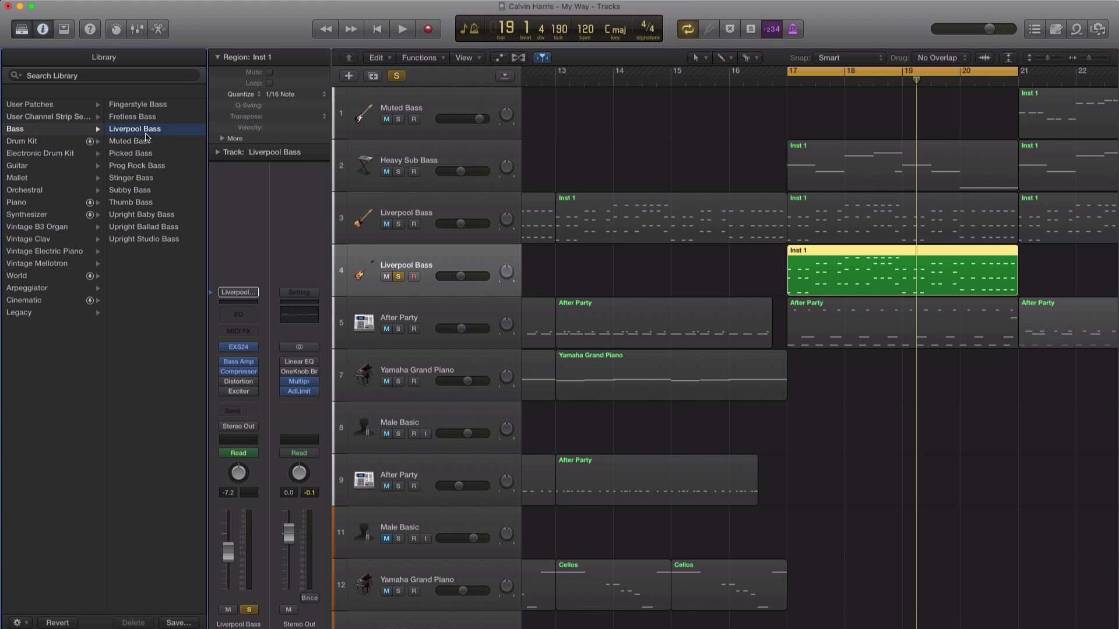
Remove the Bass Amp, Compressor, Distortion and Exciter plug-ins from the new Liverpool Bass track.
left_click(254, 363)
left_click(252, 381)
left_click(254, 378)
left_click(254, 390)
left_click(254, 382)
left_click(255, 402)
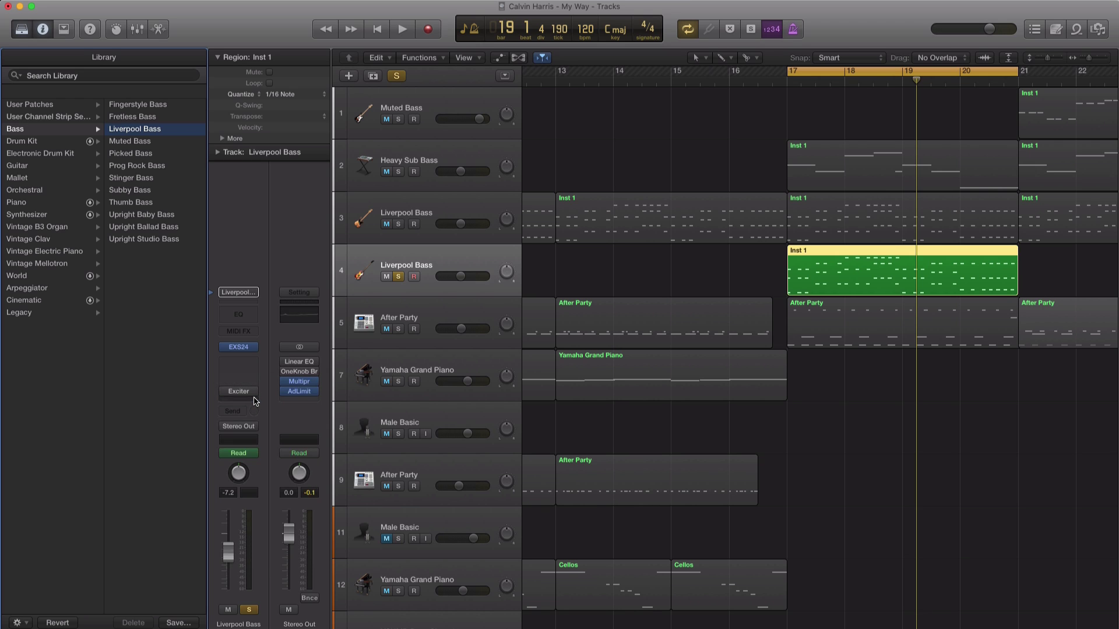
left_click(254, 398)
left_click(255, 410)
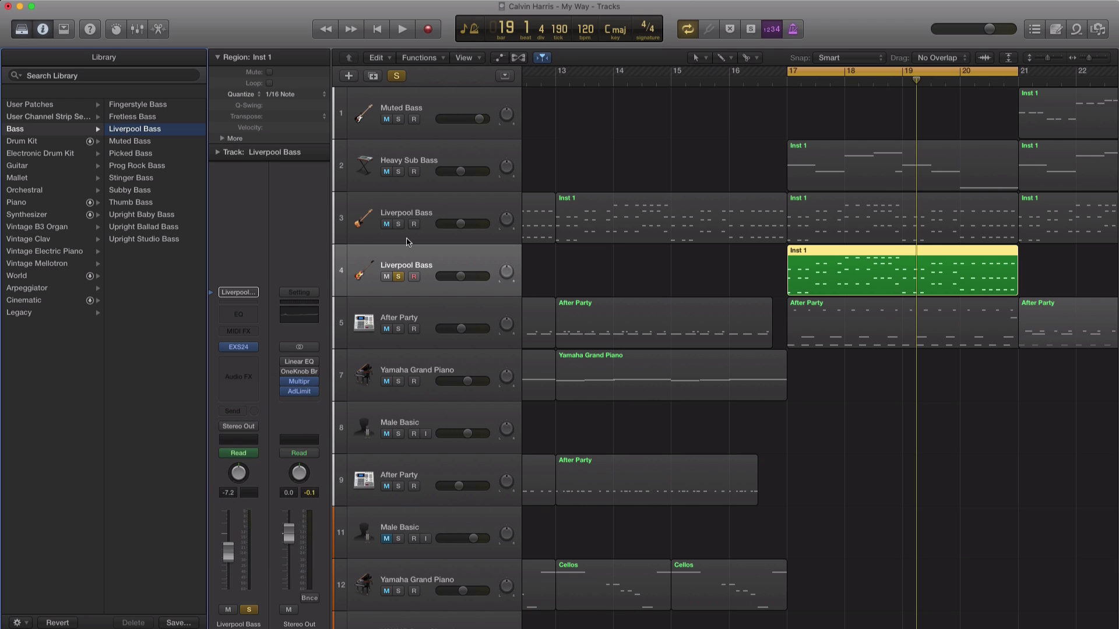
Play back the soloed copy of the bass part between bars 17 and 21 with its volume raised to 2.1 dB.
key("space")
left_click_drag(461, 276, 478, 276)
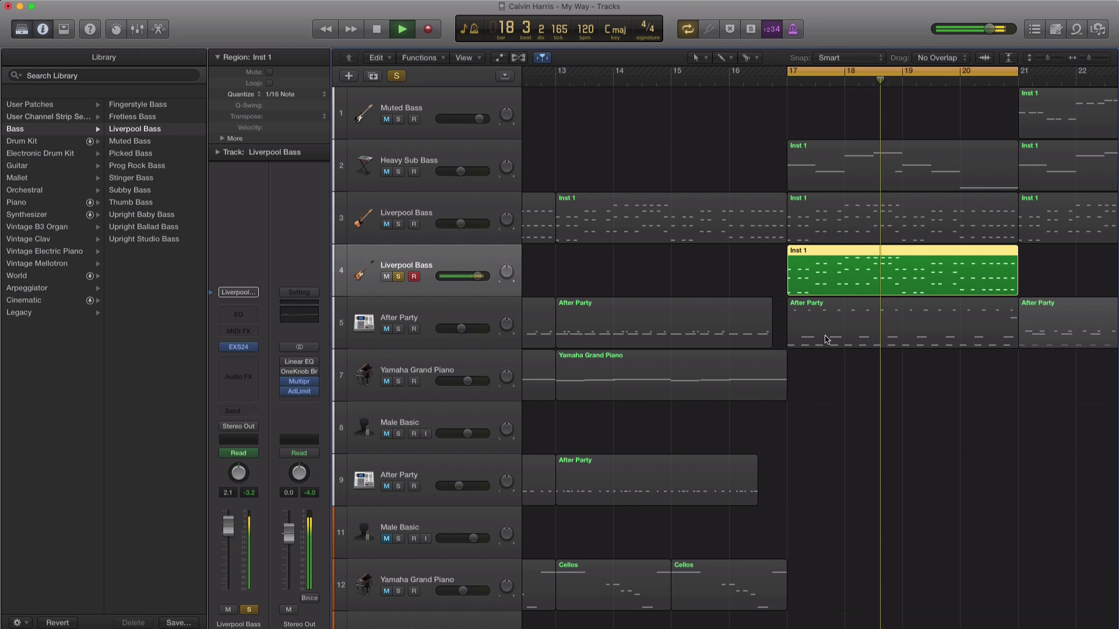
key("super+Down")
key("super+Down")
key("super+Right")
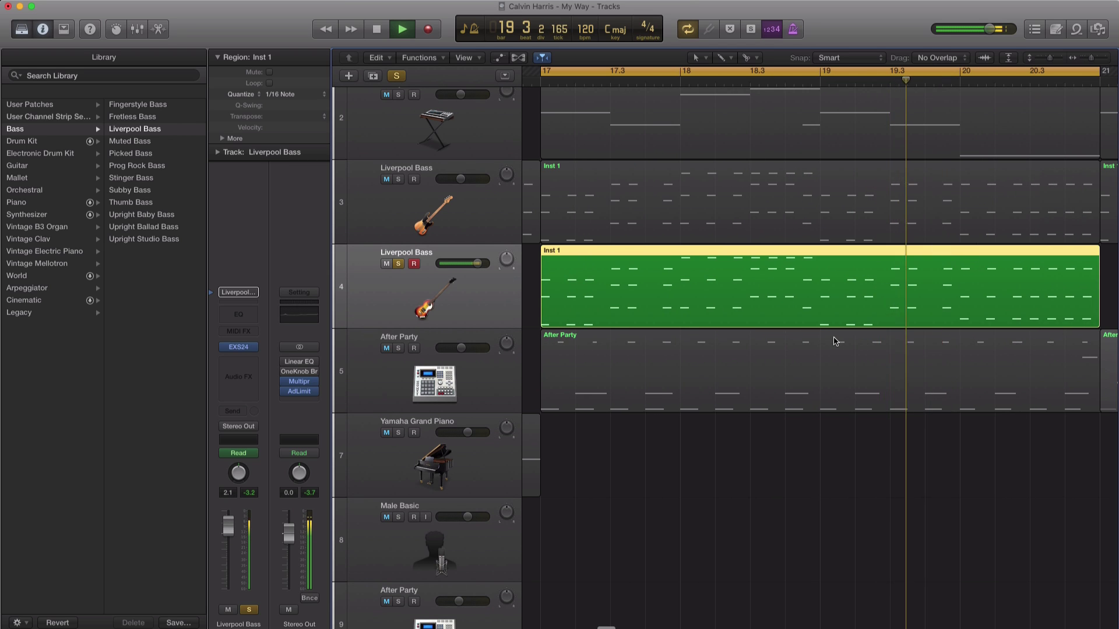
scroll(842, 345, "right", 2)
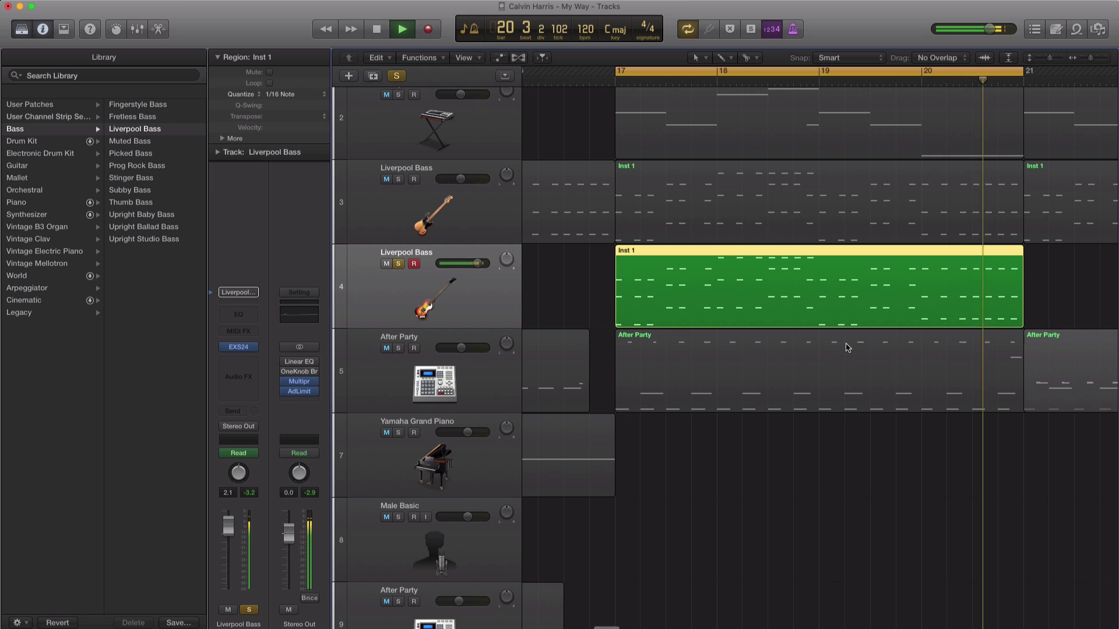
key("space")
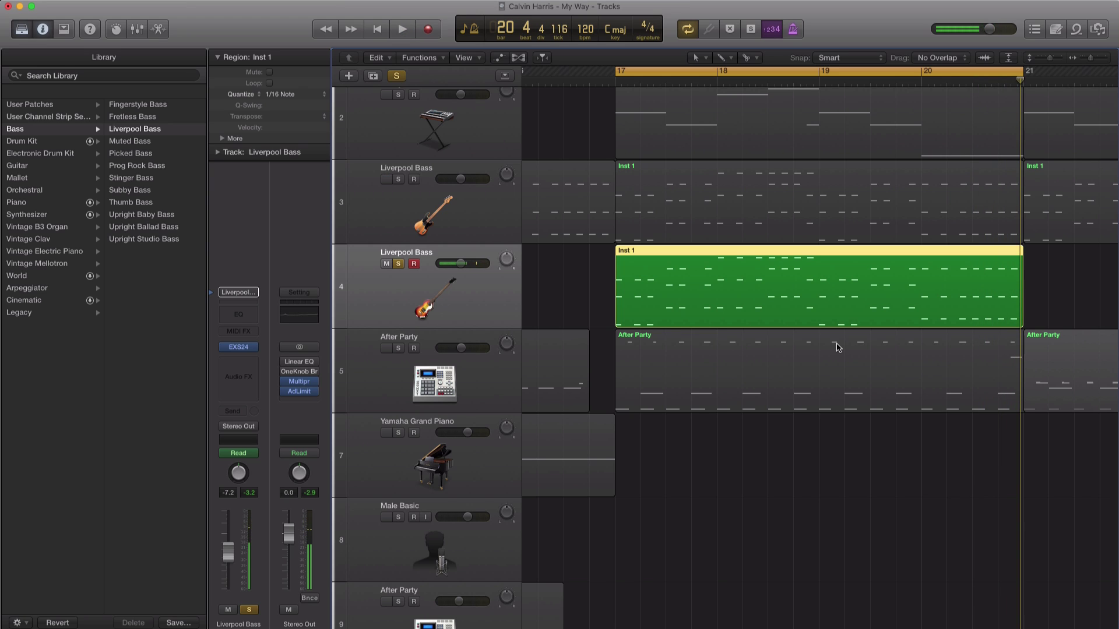
Open the copied region in the Piano Roll and examine the chord note starts against the playhead at 20.2.3.
left_click(571, 292)
double_click(795, 298)
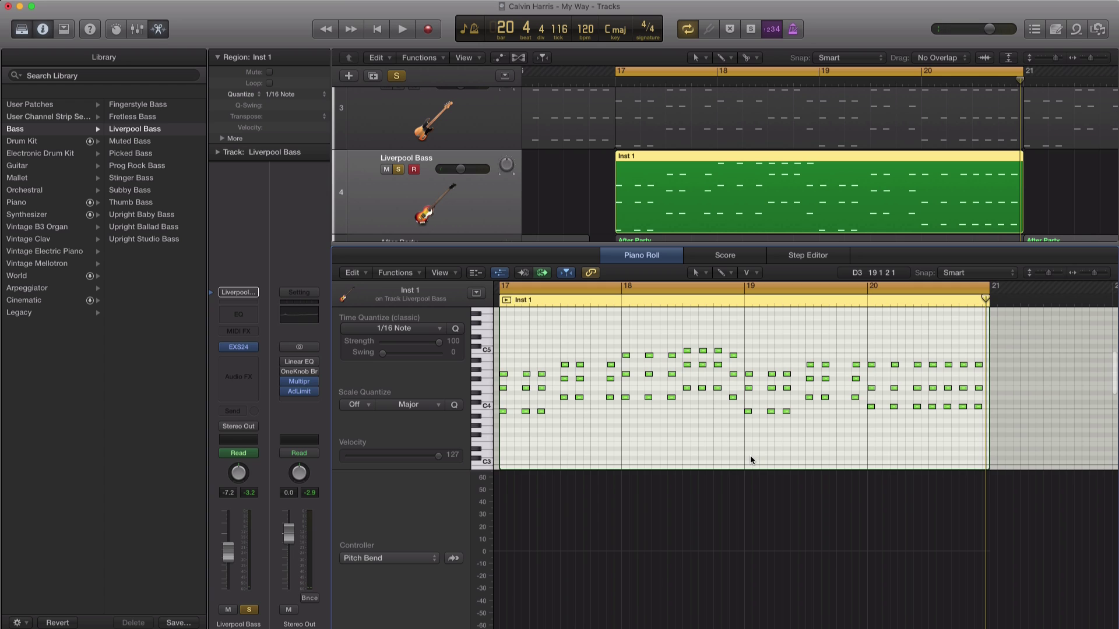
left_click(750, 459, "ctrl+alt")
left_click(750, 459, "ctrl+alt")
left_click(751, 458, "ctrl+alt")
left_click(750, 458, "ctrl+alt")
left_click(751, 458, "ctrl+alt")
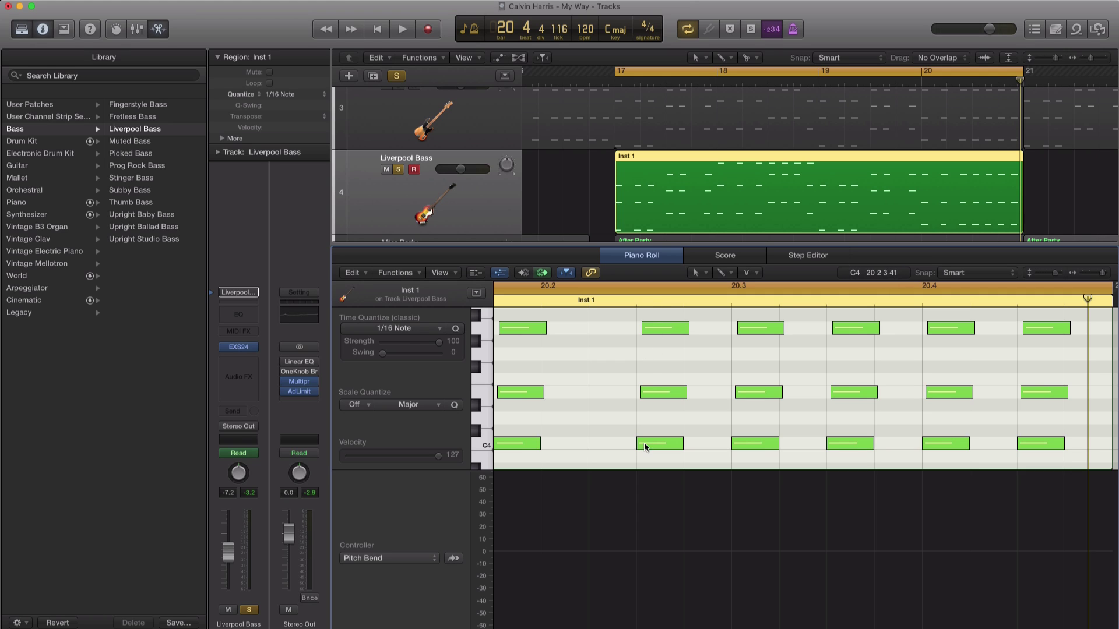
left_click_drag(1087, 298, 644, 298)
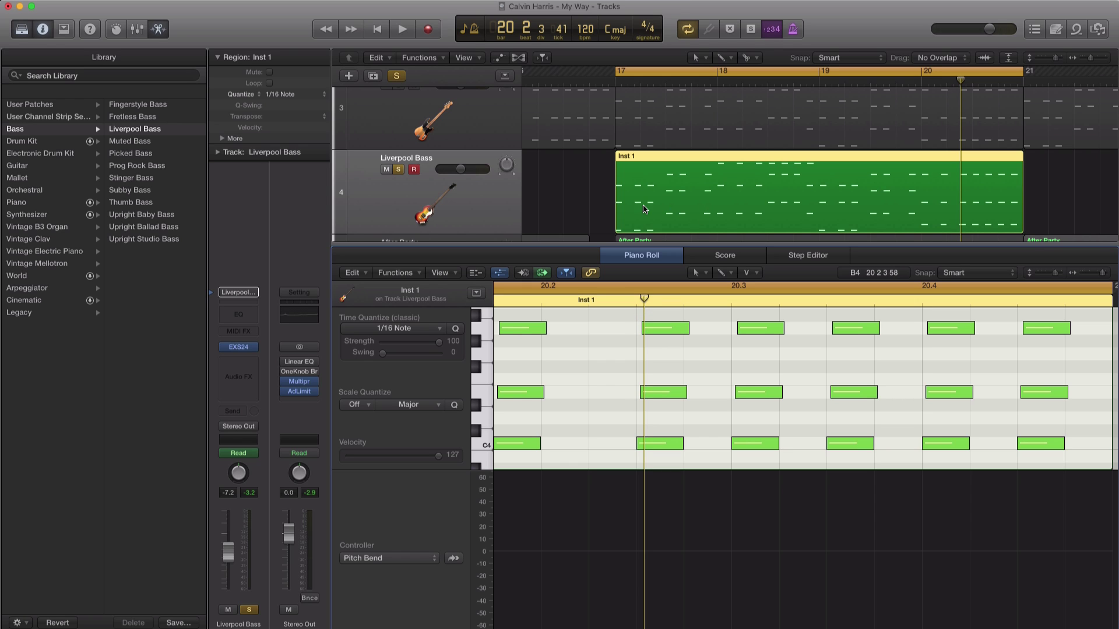
Try quantizing all notes in the copied region to 1/16 Note and play the result.
left_click(564, 187)
left_click(628, 187)
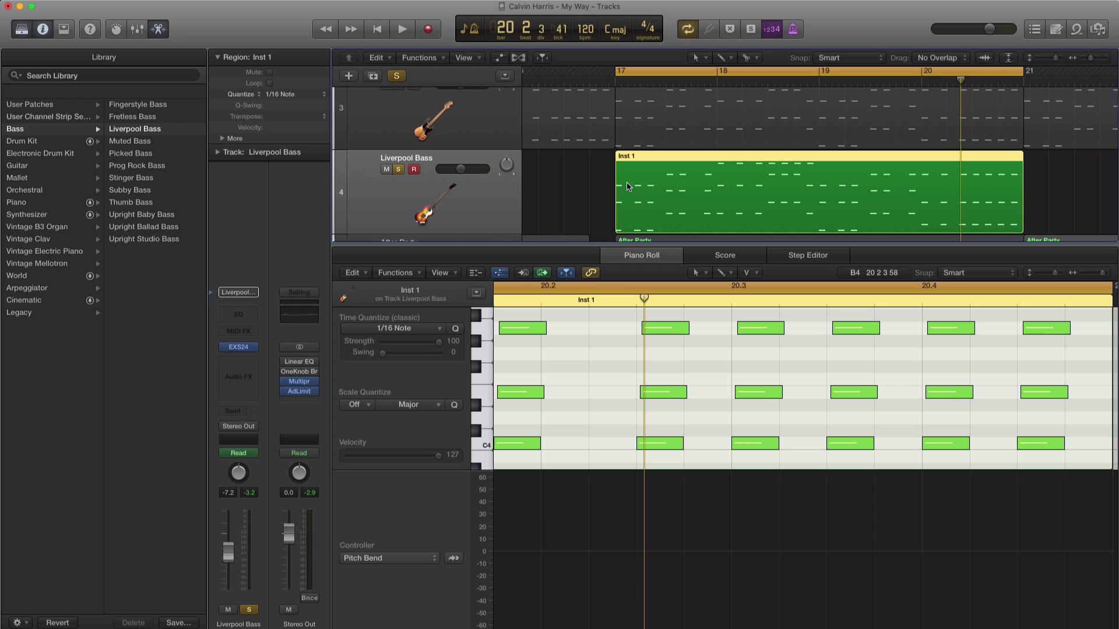
left_click(324, 95)
left_click(316, 95)
key("super+a")
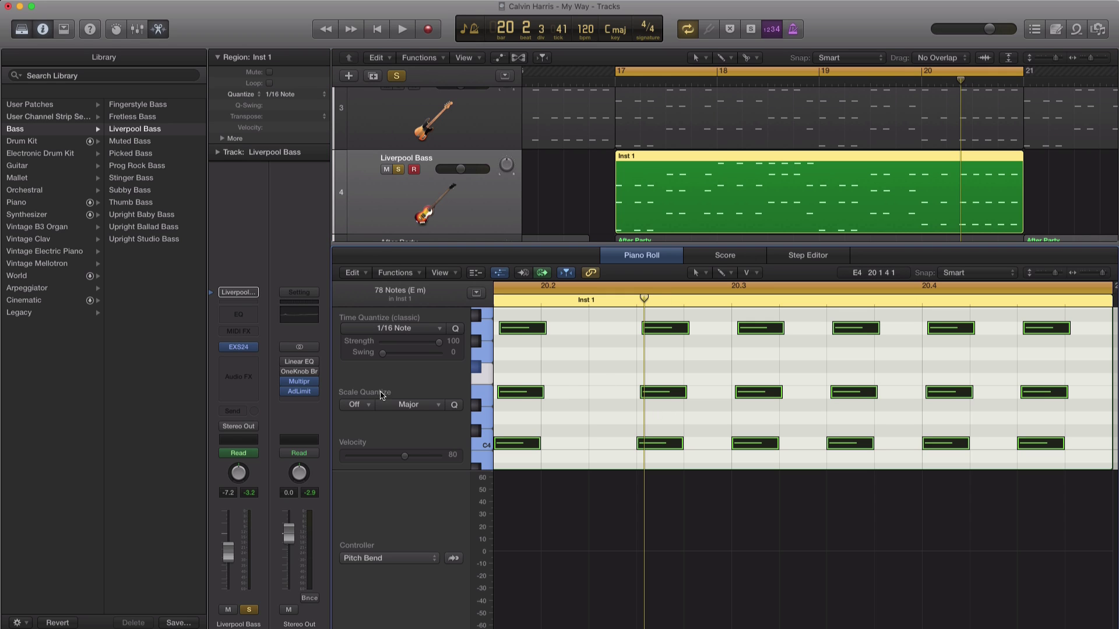
left_click(457, 329)
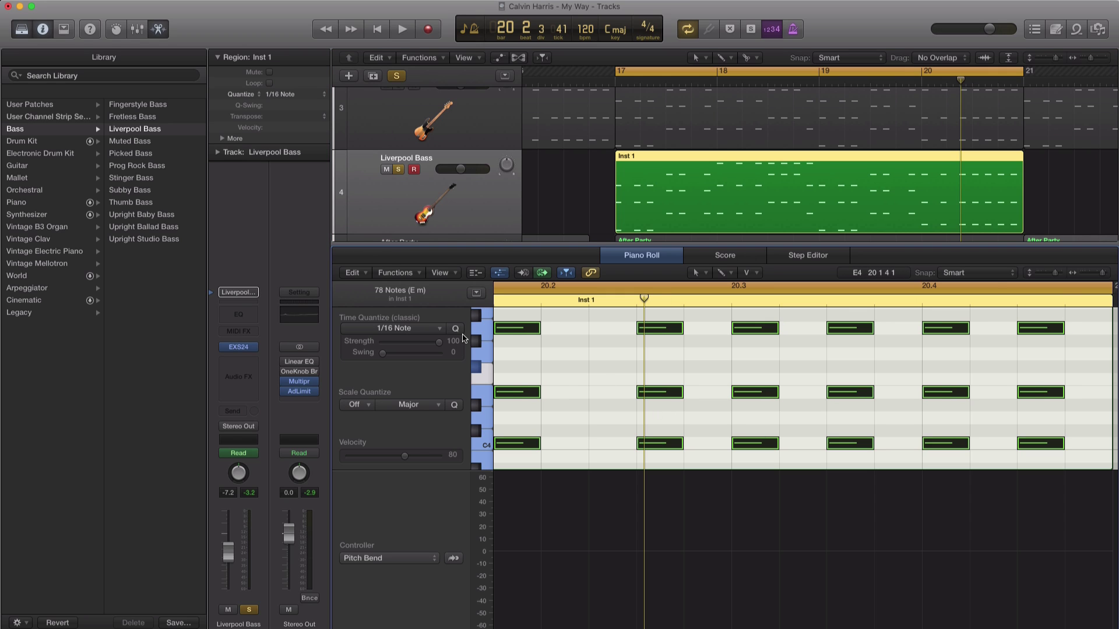
key("space")
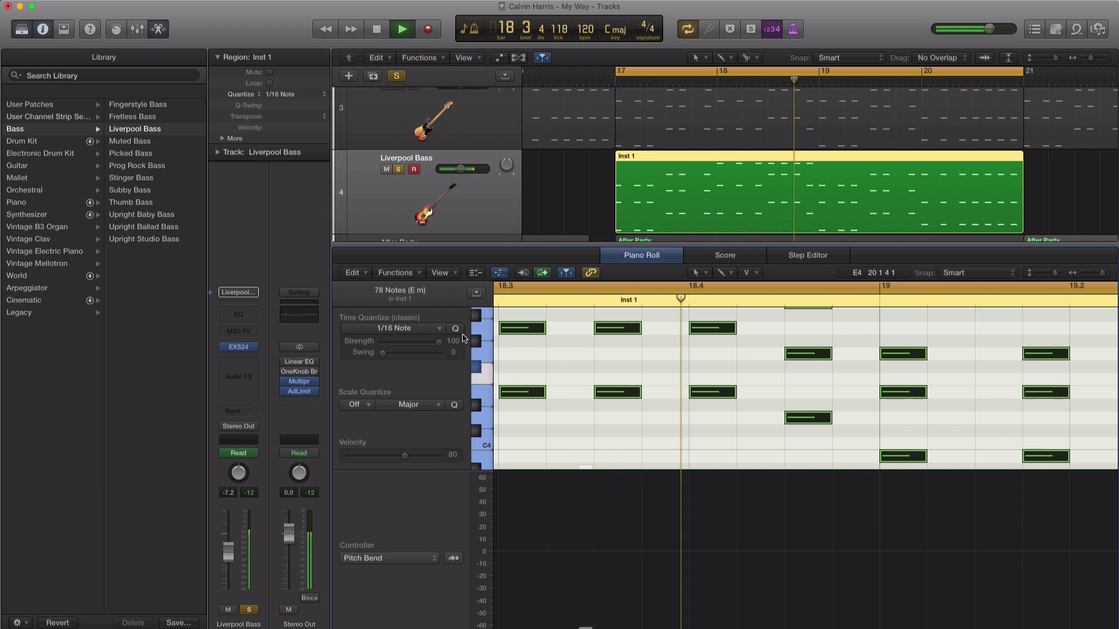
Undo the note quantization and play the region with its original timing.
key("space")
key("super+z")
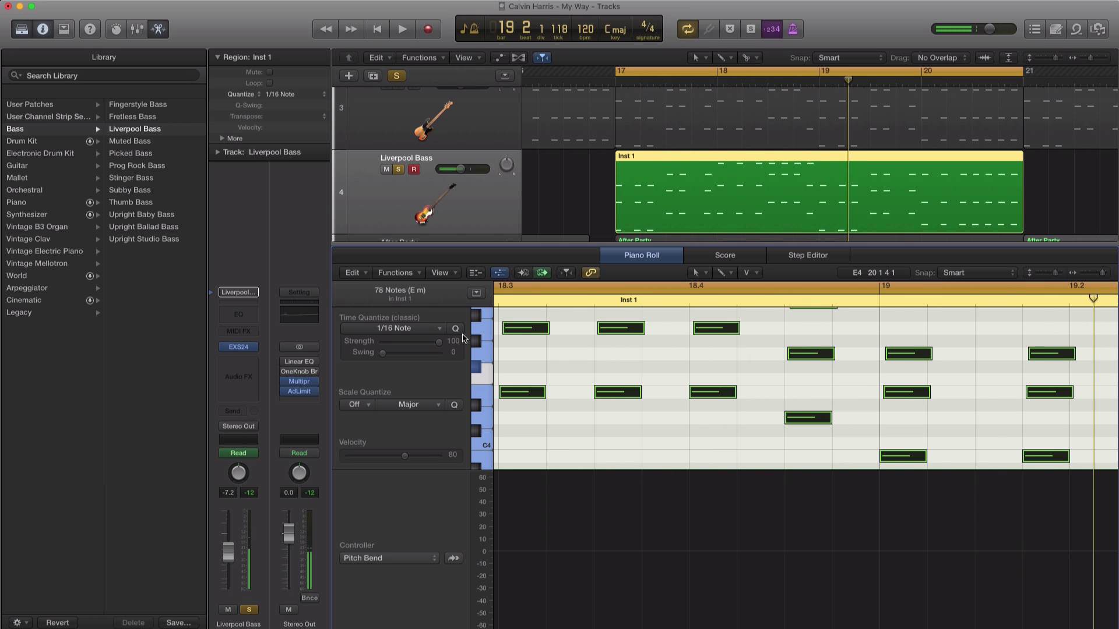
key("space")
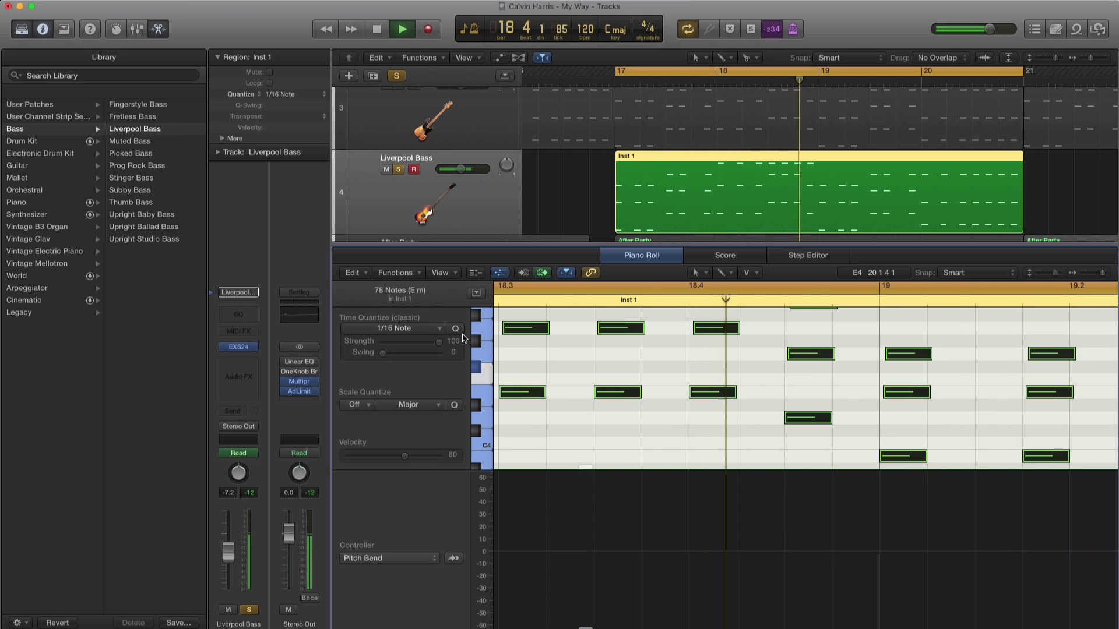
Show the mixer, add a Channel EQ to the new Liverpool Bass track, and boost 4000 Hz by 9.0 dB.
key("x")
key("space")
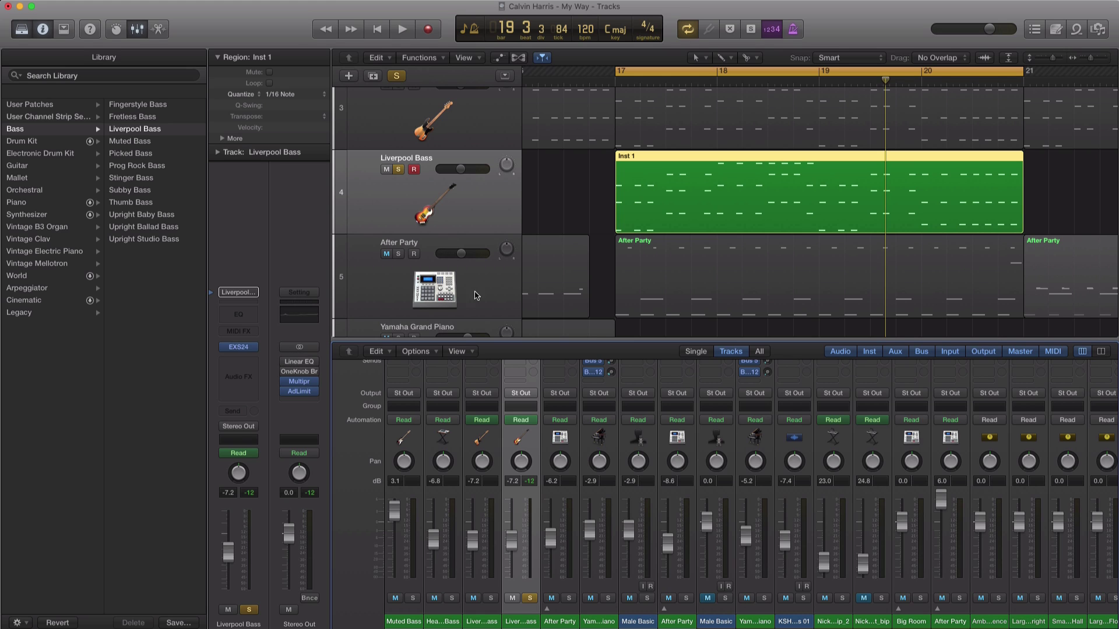
key("space")
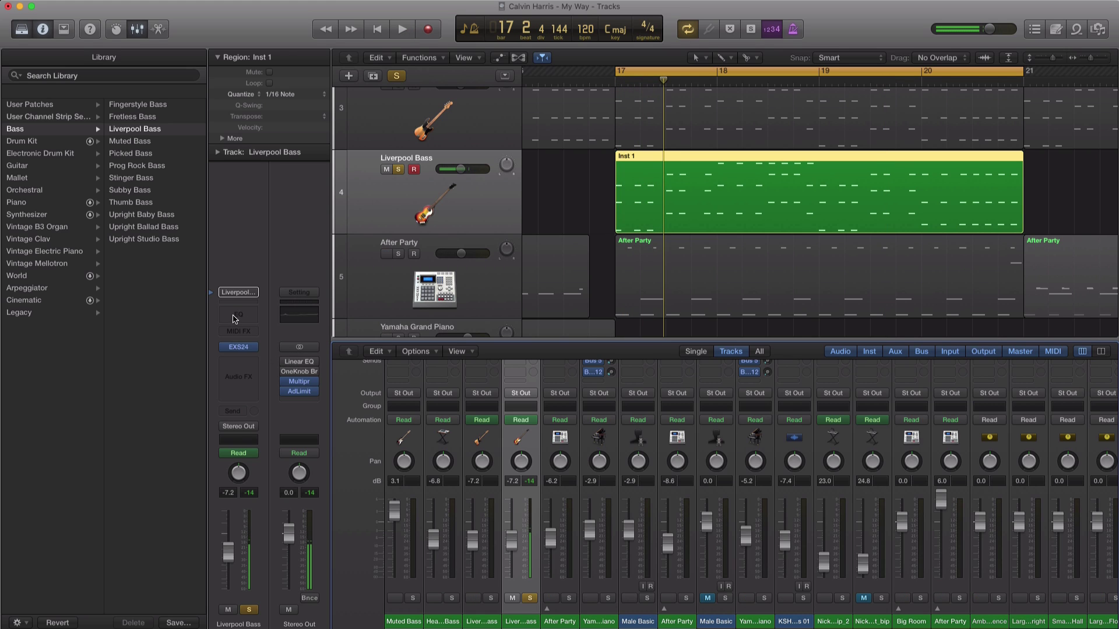
left_click(235, 317)
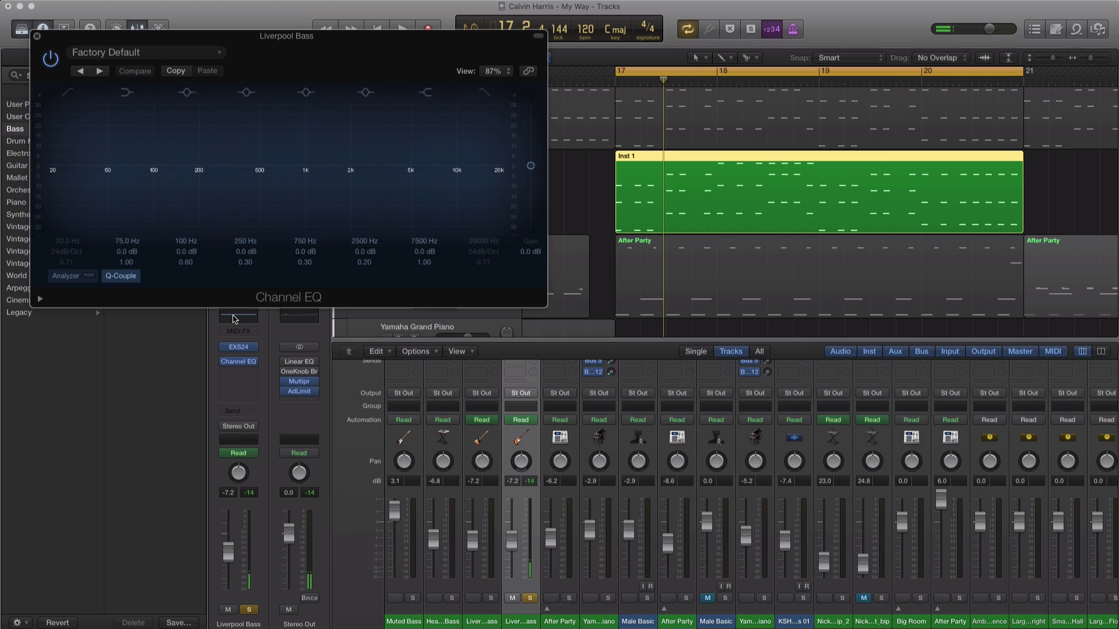
left_click_drag(330, 59, 705, 204)
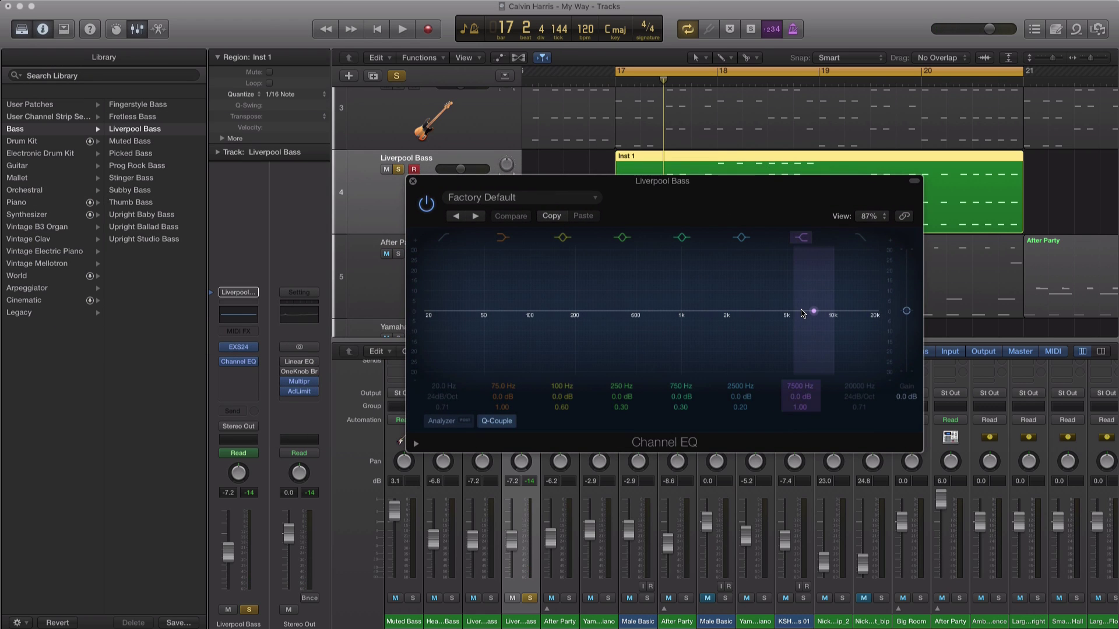
left_click_drag(753, 314, 782, 290)
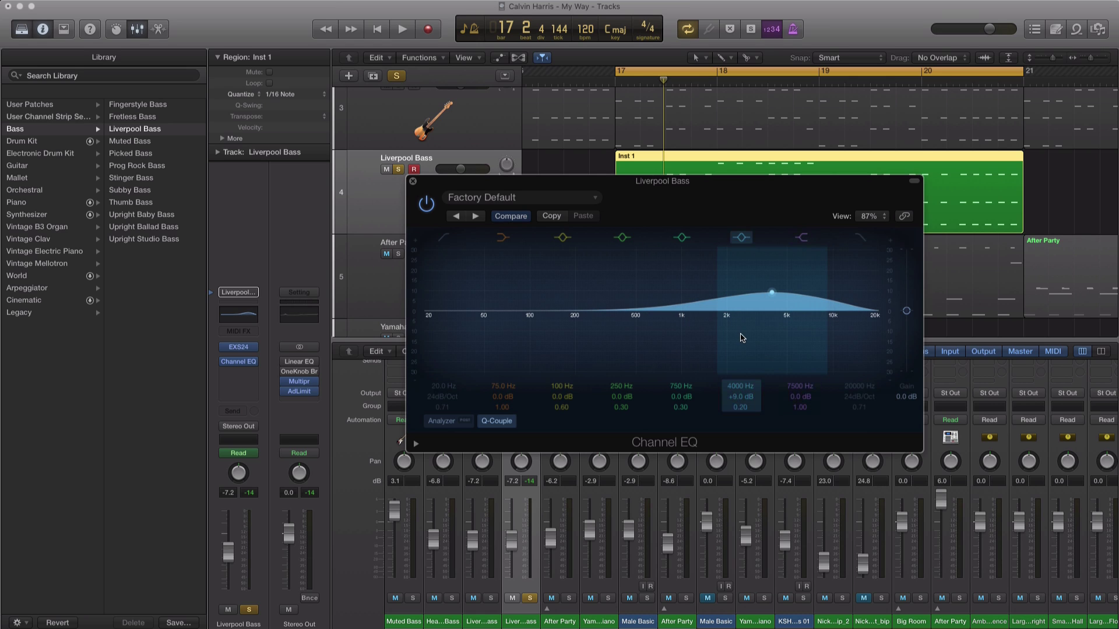
Adjust the EQ boost to +7.0 dB at 4150 Hz during playback and compare the sound with the EQ bypassed.
key("space")
left_click_drag(768, 298, 779, 302)
left_click(426, 204)
left_click(426, 205)
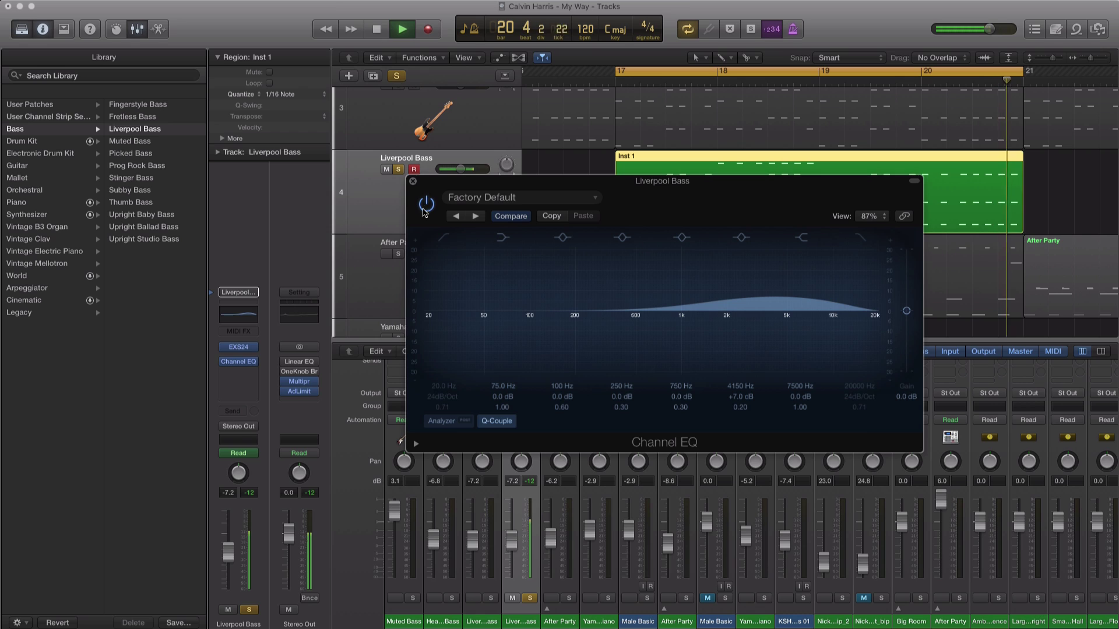
key("space")
left_click(412, 181)
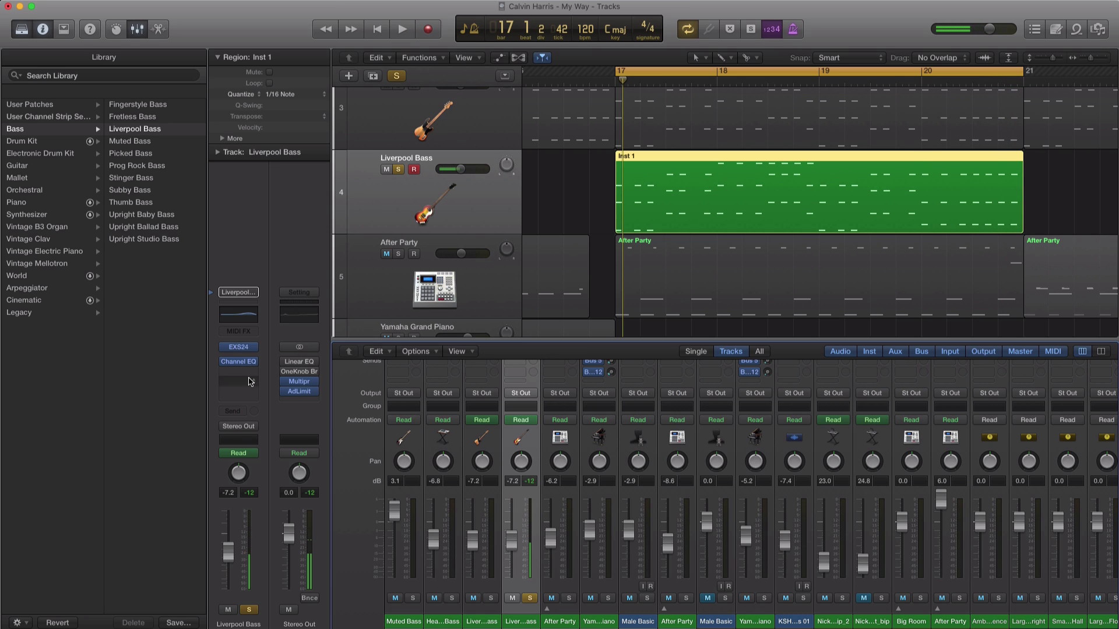
Insert an Overdrive after the Channel EQ and set its Drive to 3.00 dB during playback.
left_click(250, 382)
mouse_move(265, 404)
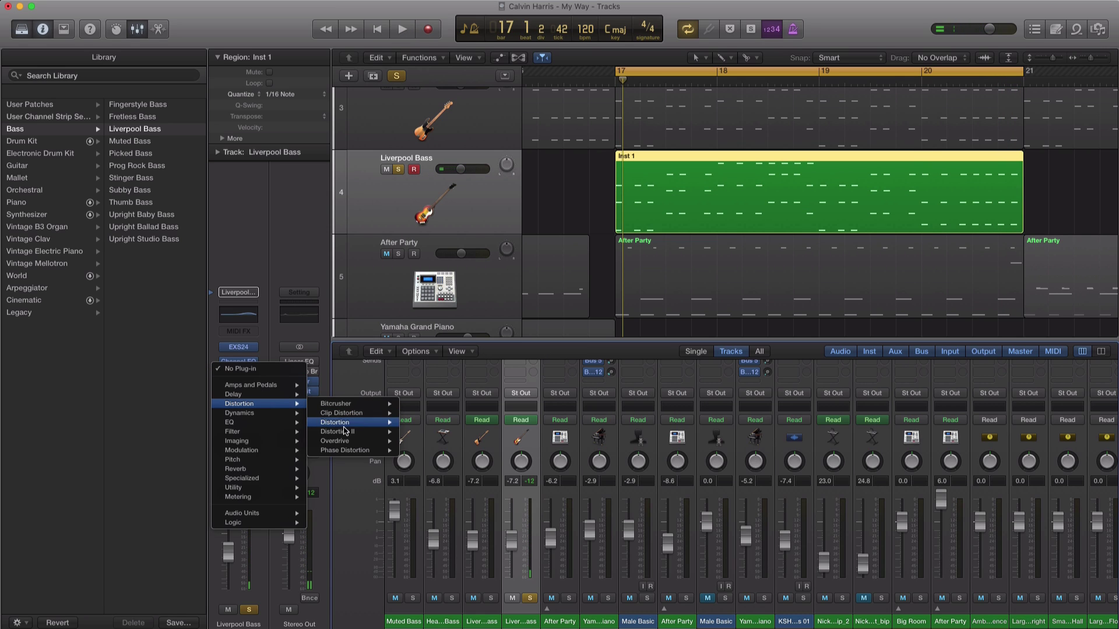
mouse_move(356, 443)
left_click(425, 445)
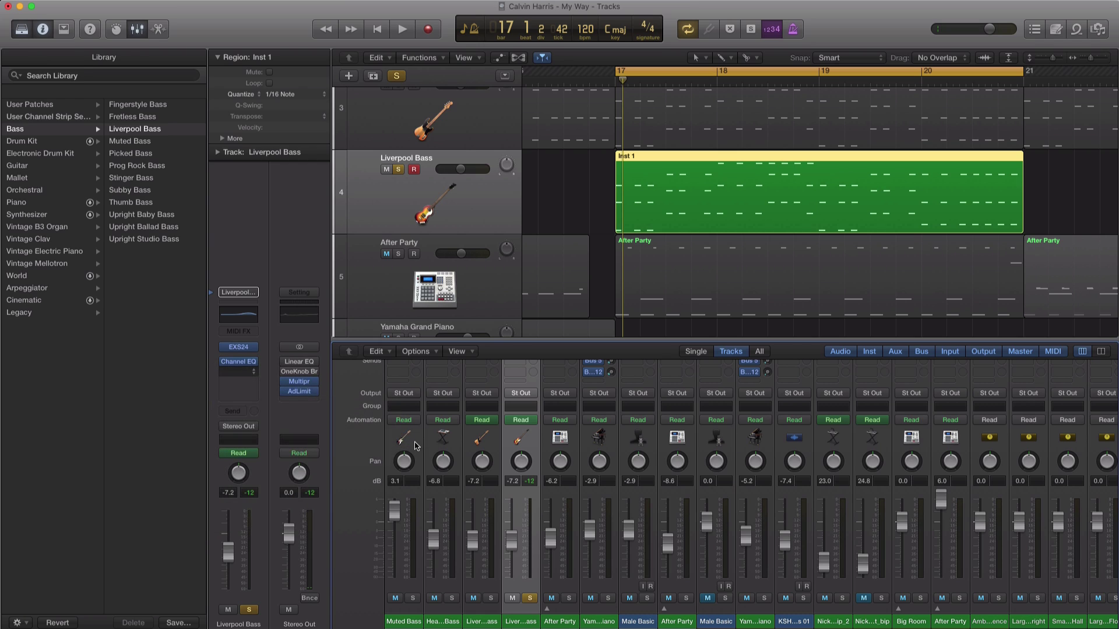
left_click_drag(299, 53, 780, 313)
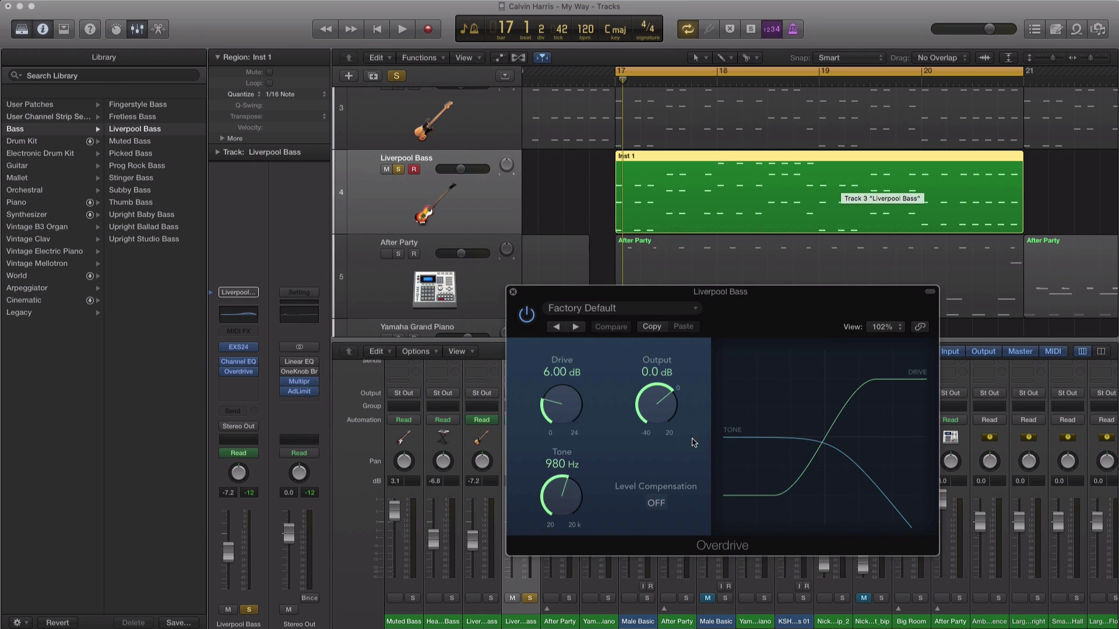
key("space")
left_click_drag(556, 408, 548, 438)
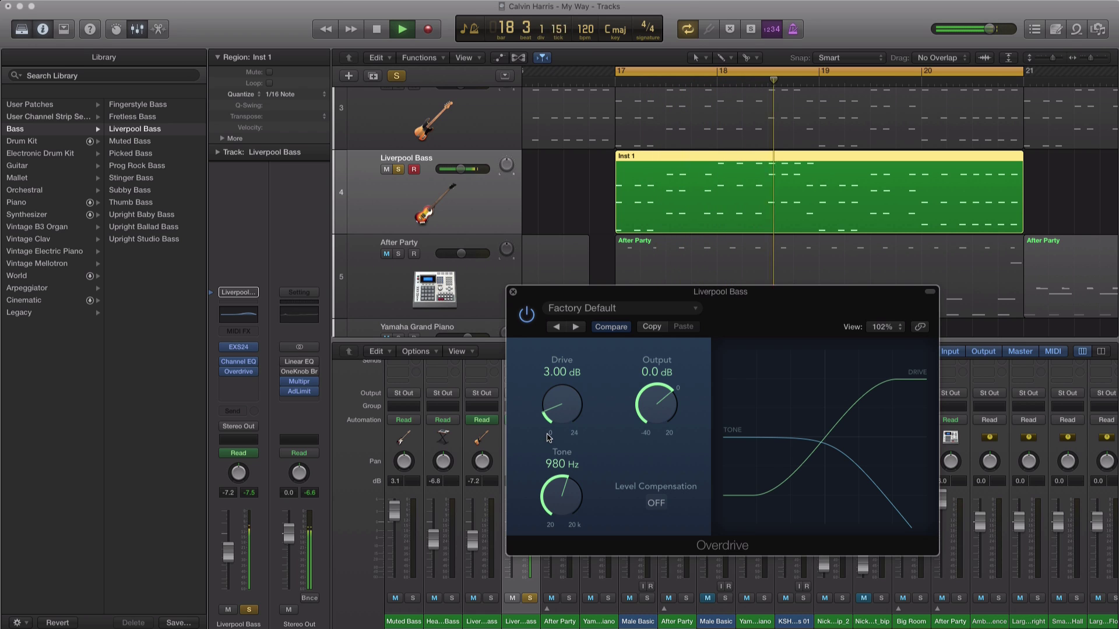
Set the Overdrive's Tone to 20000 Hz, stop playback and close the plug-in window.
left_click_drag(551, 492, 547, 471)
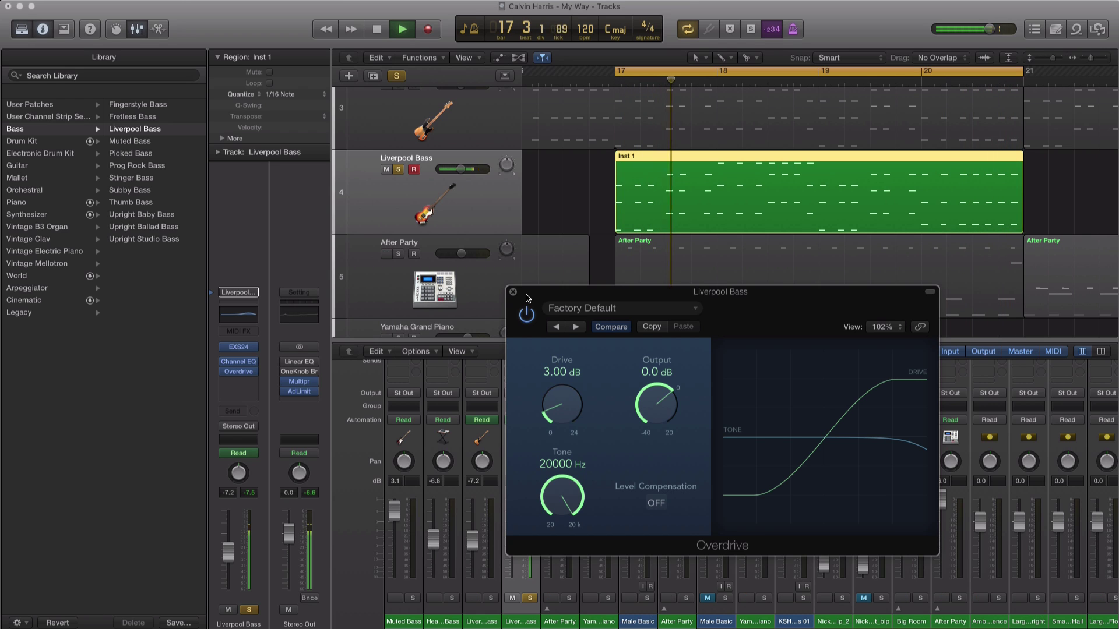
key("space")
left_click(513, 292)
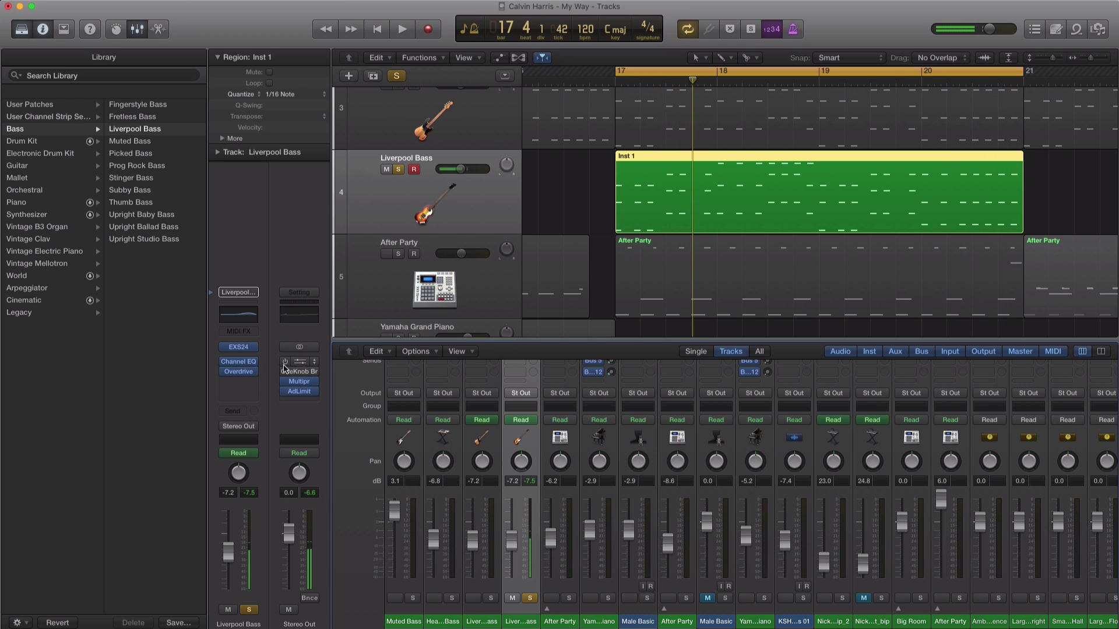
Play the region and compare its sound with the Channel EQ and Overdrive bypassed and enabled.
key("space")
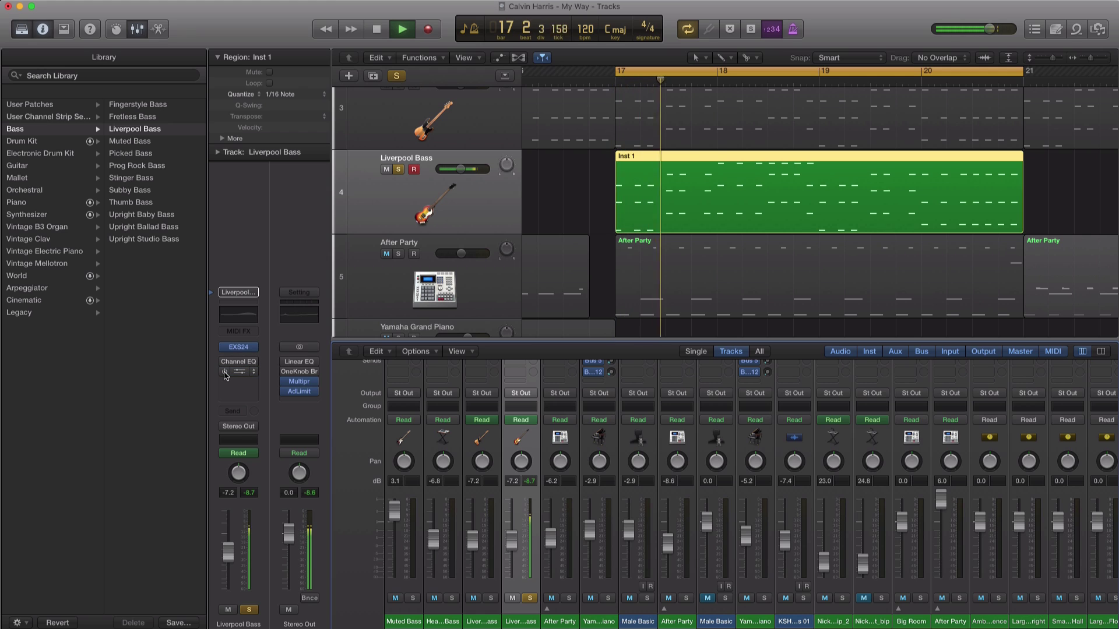
left_click(225, 373)
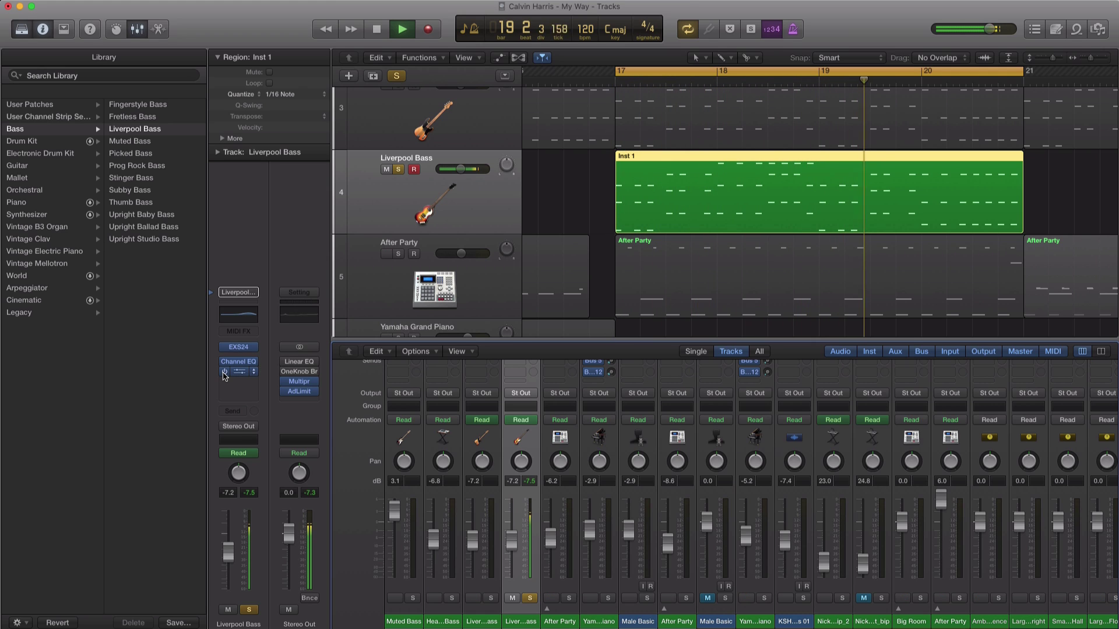
key("space")
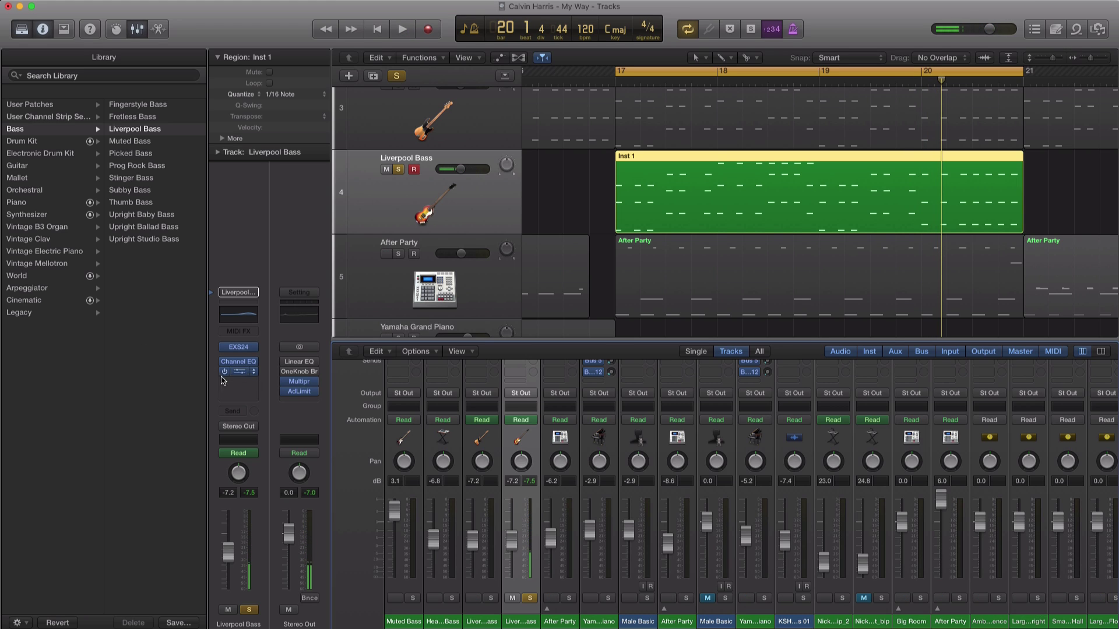
Insert a second Channel EQ after the Overdrive and cut 205 Hz by 3.5 dB.
left_click(254, 389)
mouse_move(283, 432)
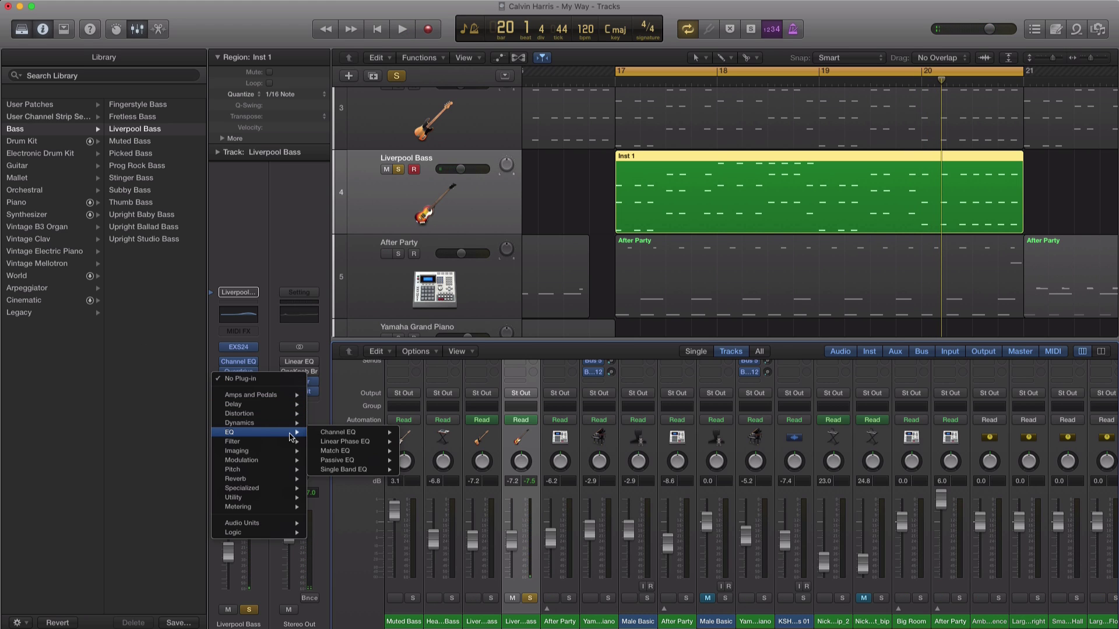
left_click(420, 434)
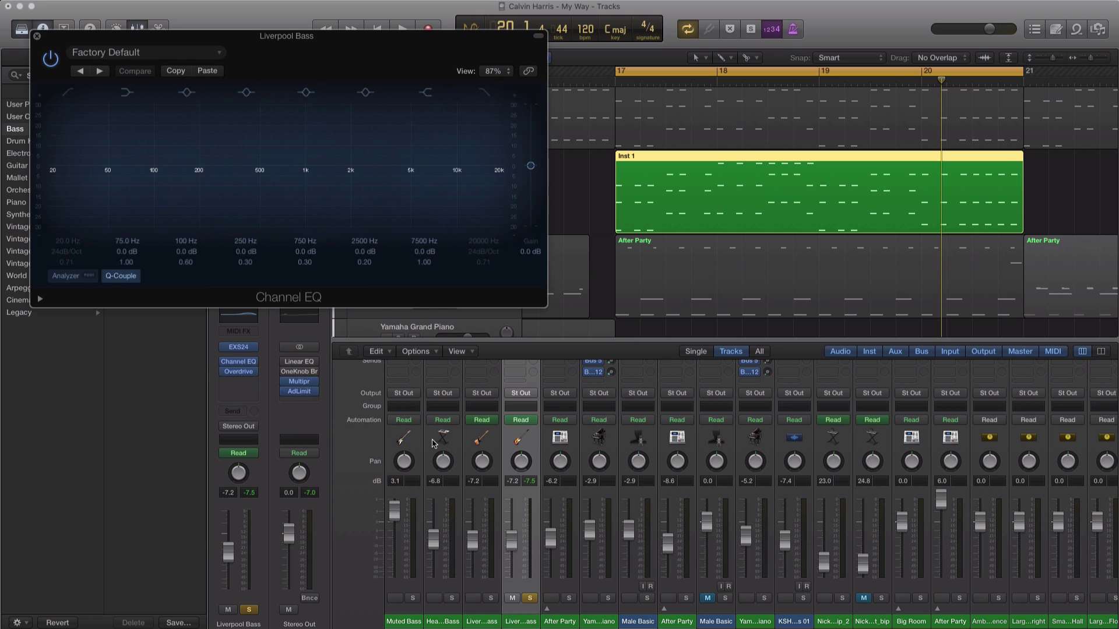
left_click_drag(441, 102, 836, 290)
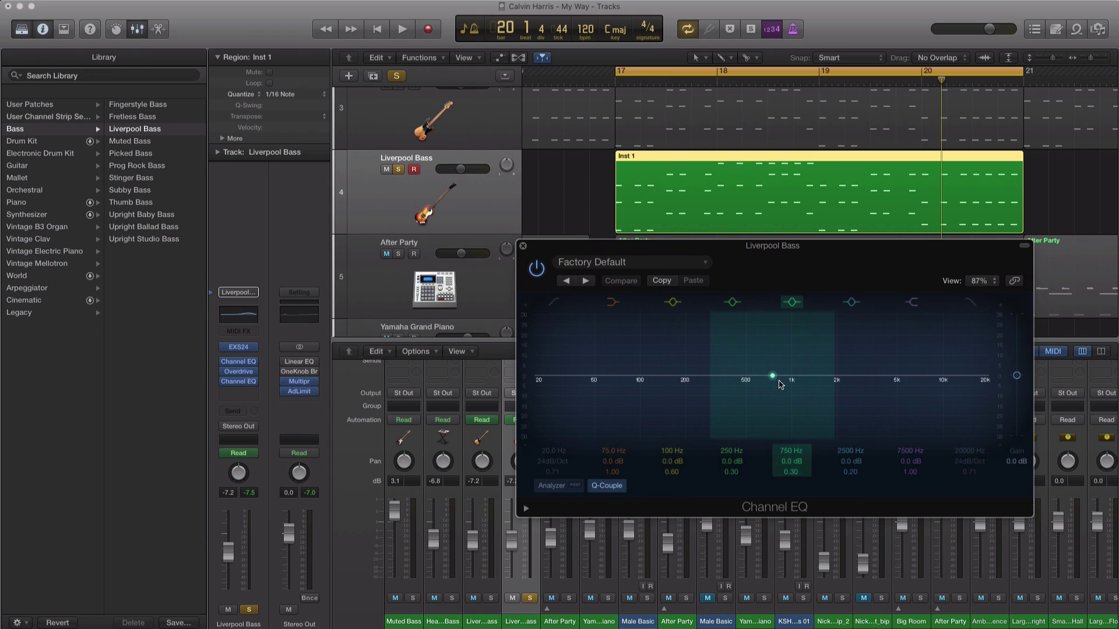
left_click_drag(700, 376, 687, 384)
Enable the second EQ's low cut at 62 Hz with a 48 dB/Oct slope and listen to the result.
key("space")
left_click(555, 303)
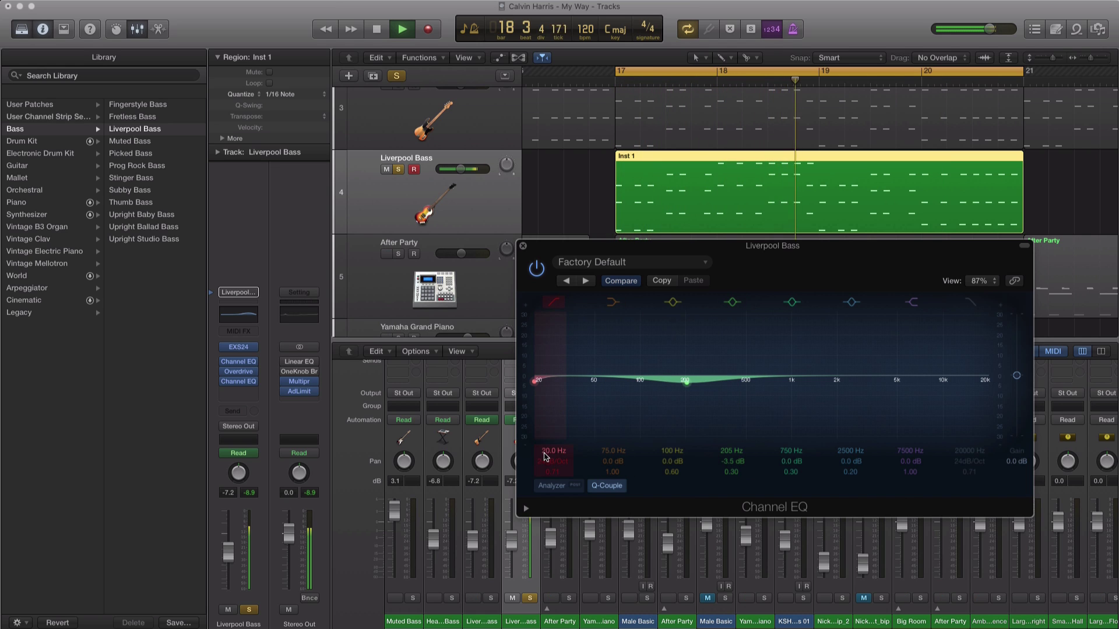
key("space")
left_click_drag(553, 453, 553, 436)
key("space")
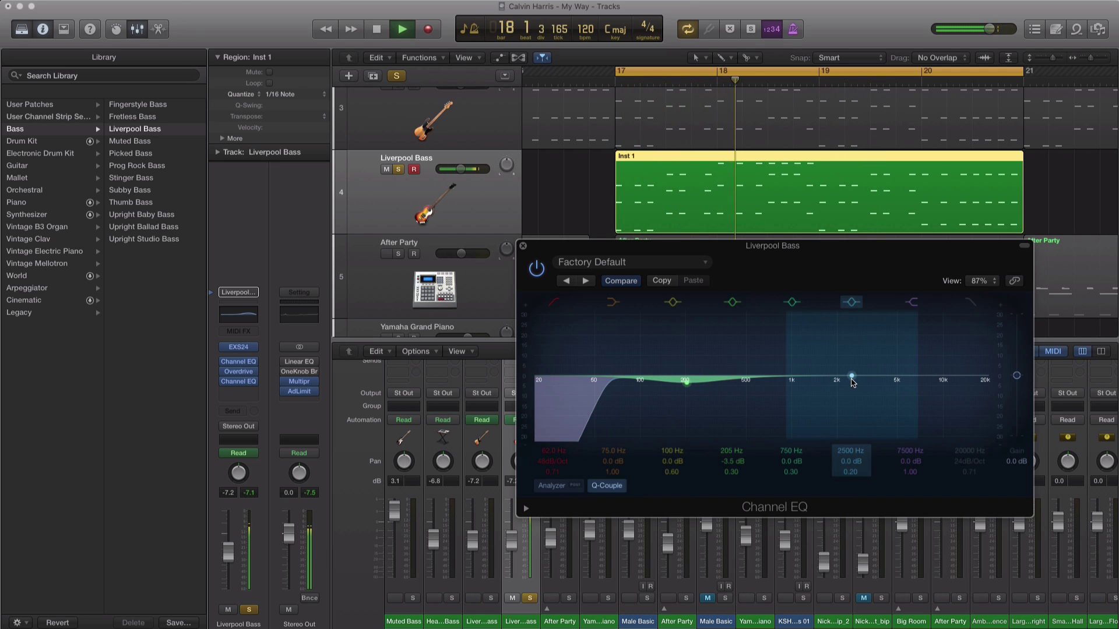
Set the second EQ's high shelf to +2.5 dB at 2000 Hz and resume playback.
key("space")
left_click_drag(924, 375, 837, 376)
key("space")
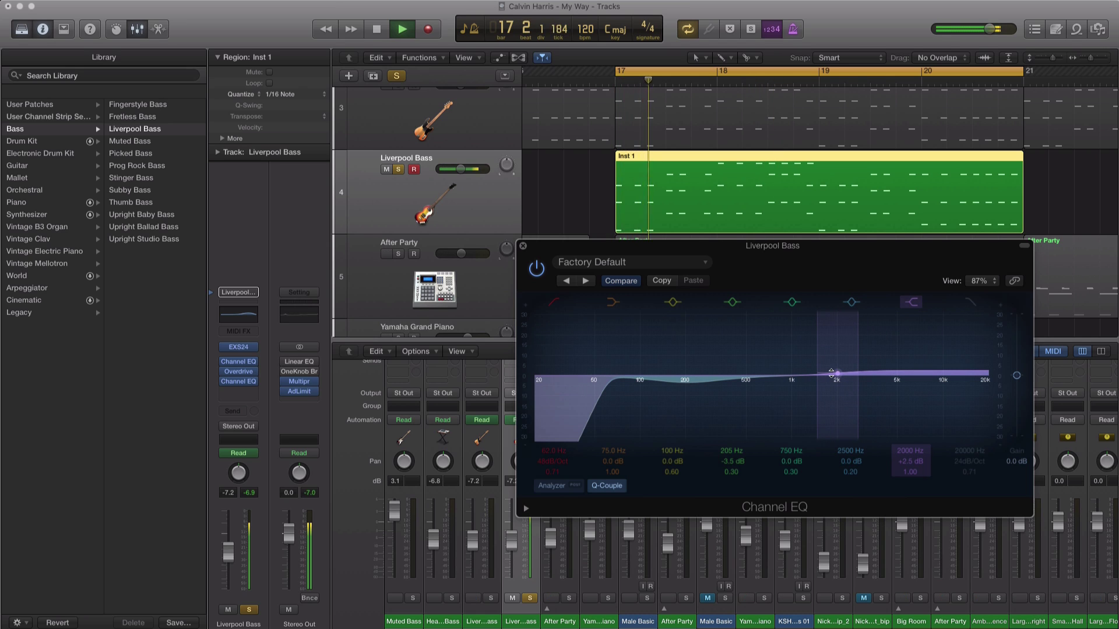
Compare the sound with the second Channel EQ bypassed and enabled, leaving it enabled, and close its window.
left_click(538, 270)
left_click(537, 269)
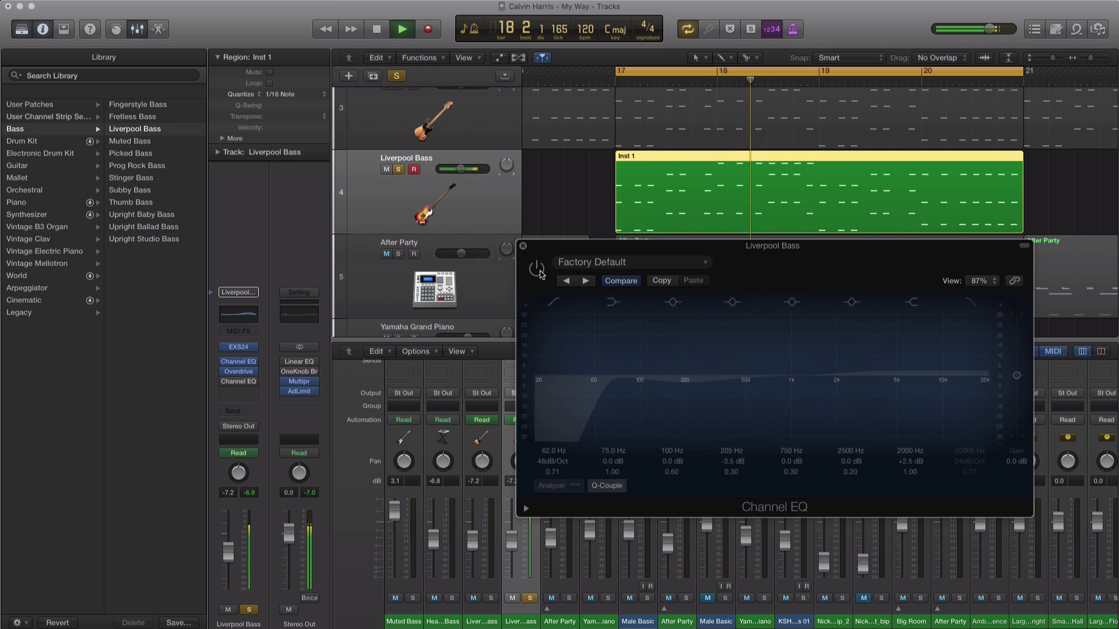
left_click(538, 270)
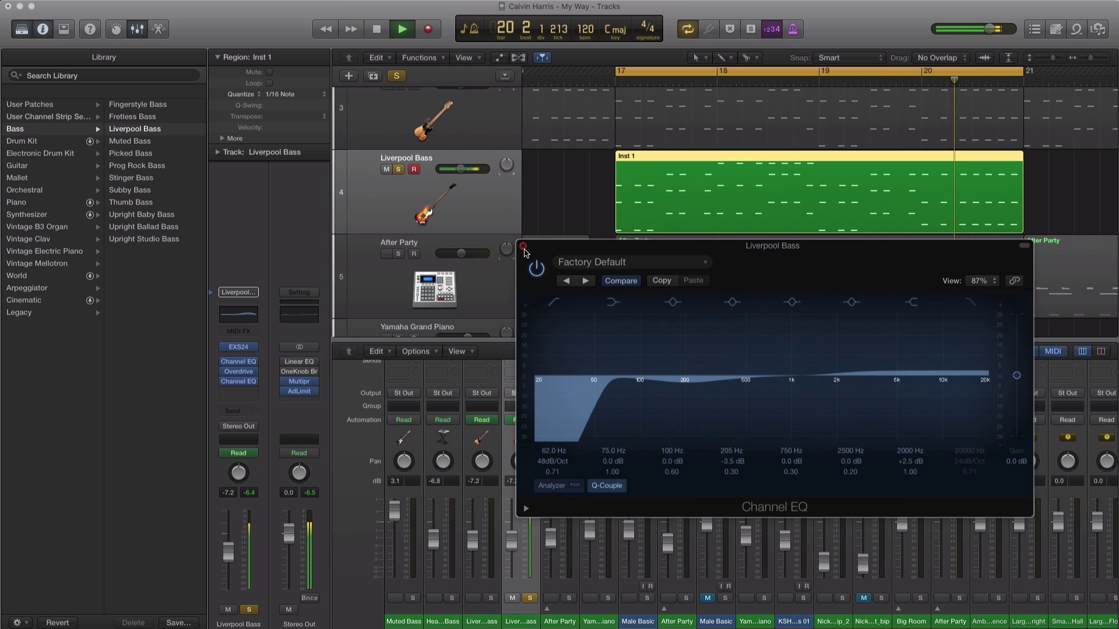
left_click(523, 247)
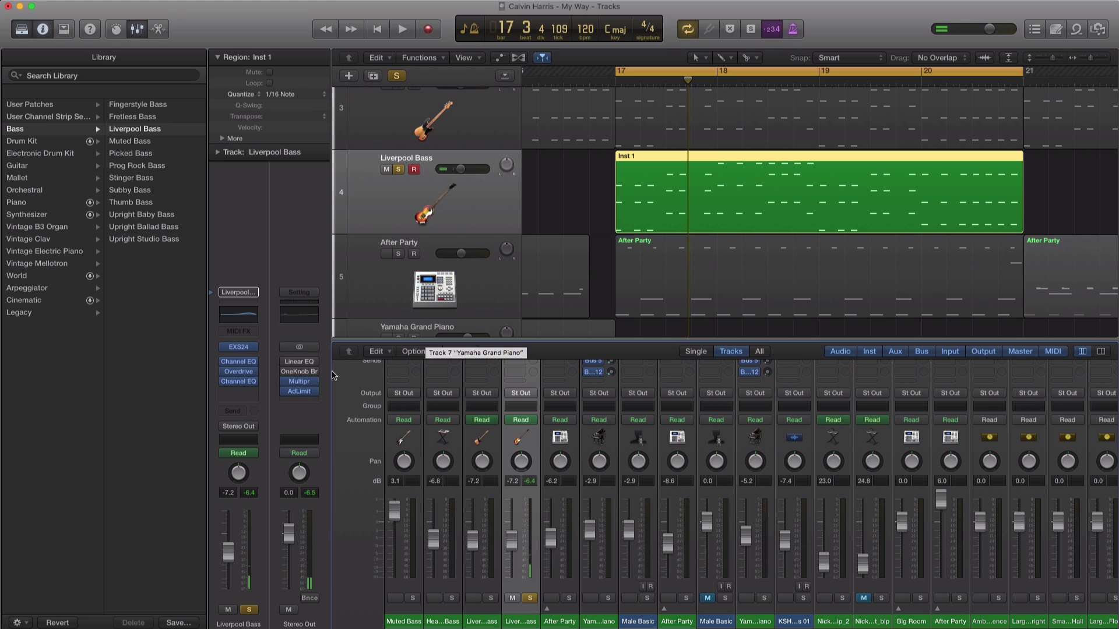
Insert a mono Bass Amp Designer after the second Channel EQ and load its Clean DI preset.
left_click(254, 393)
mouse_move(268, 405)
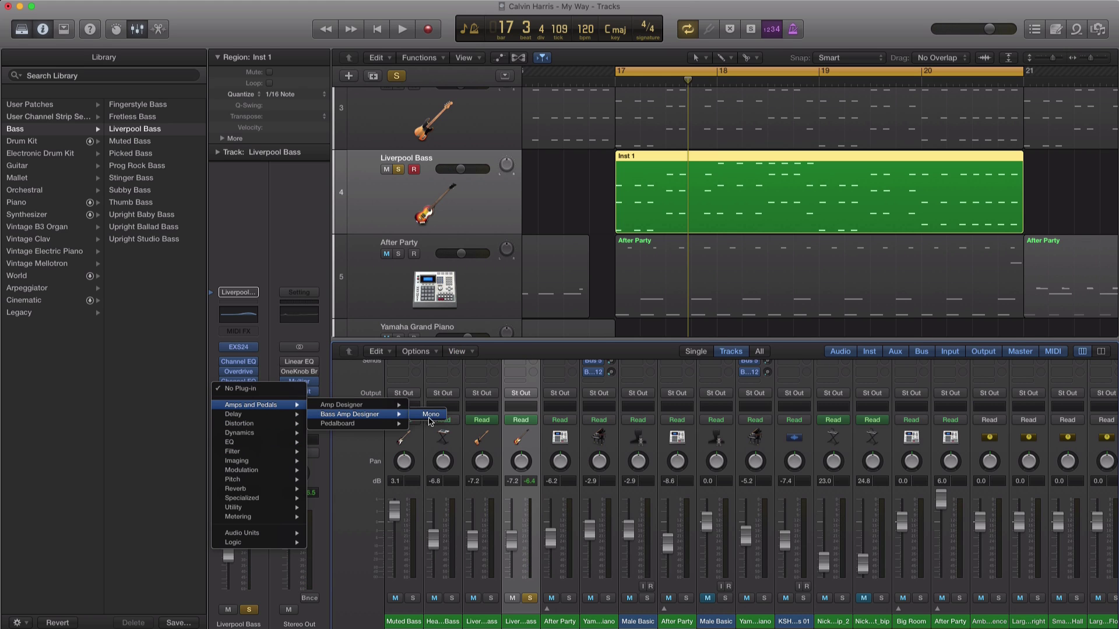
left_click(431, 414)
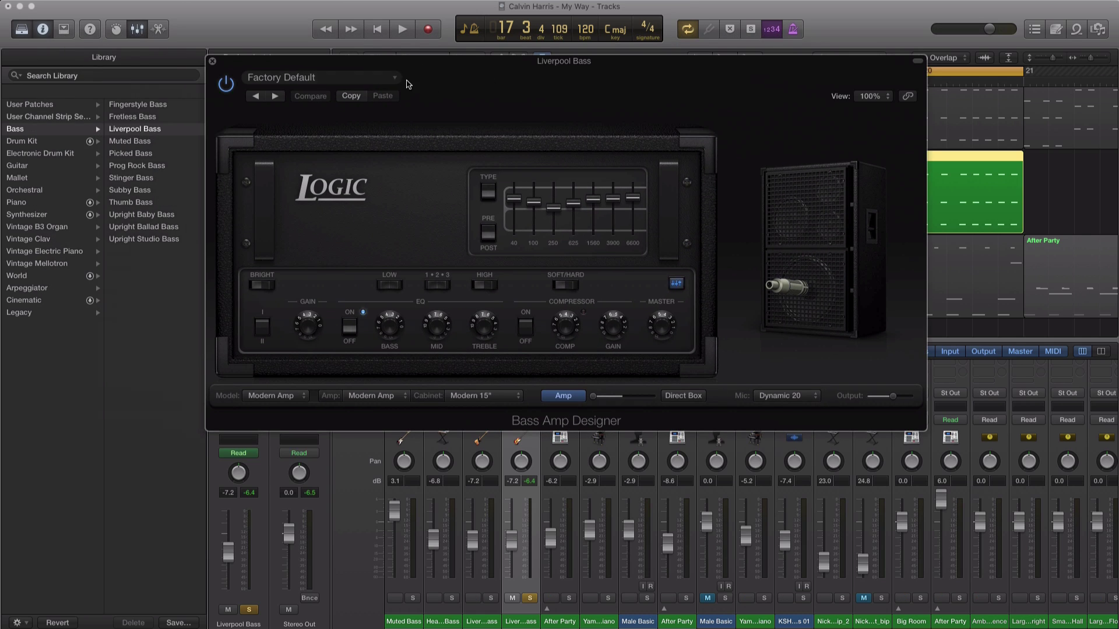
left_click(374, 79)
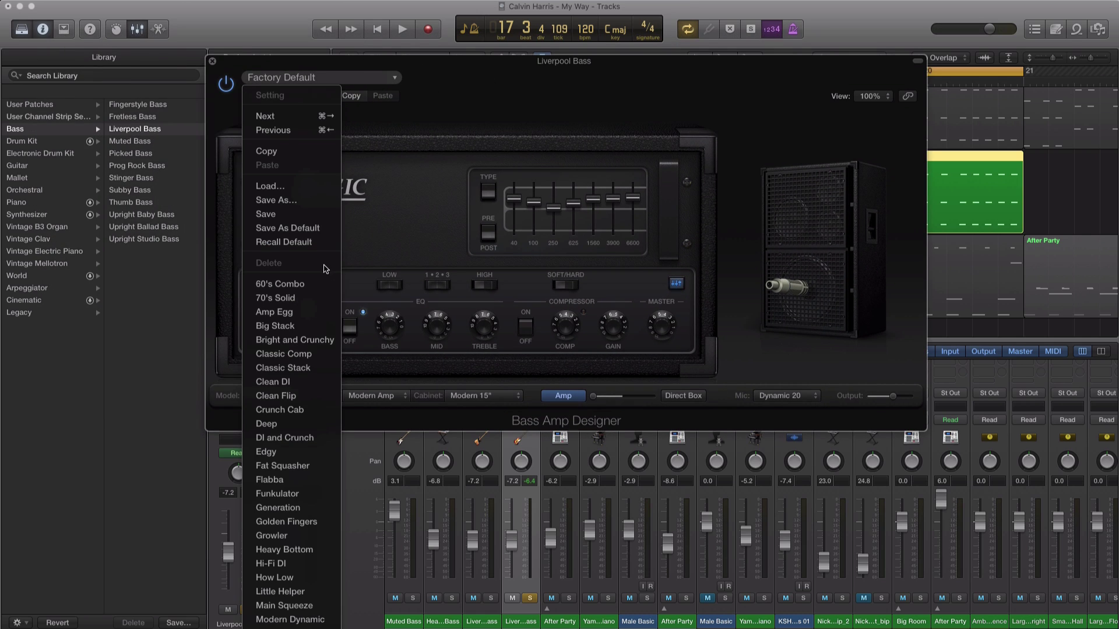
scroll(289, 467, "down", 2)
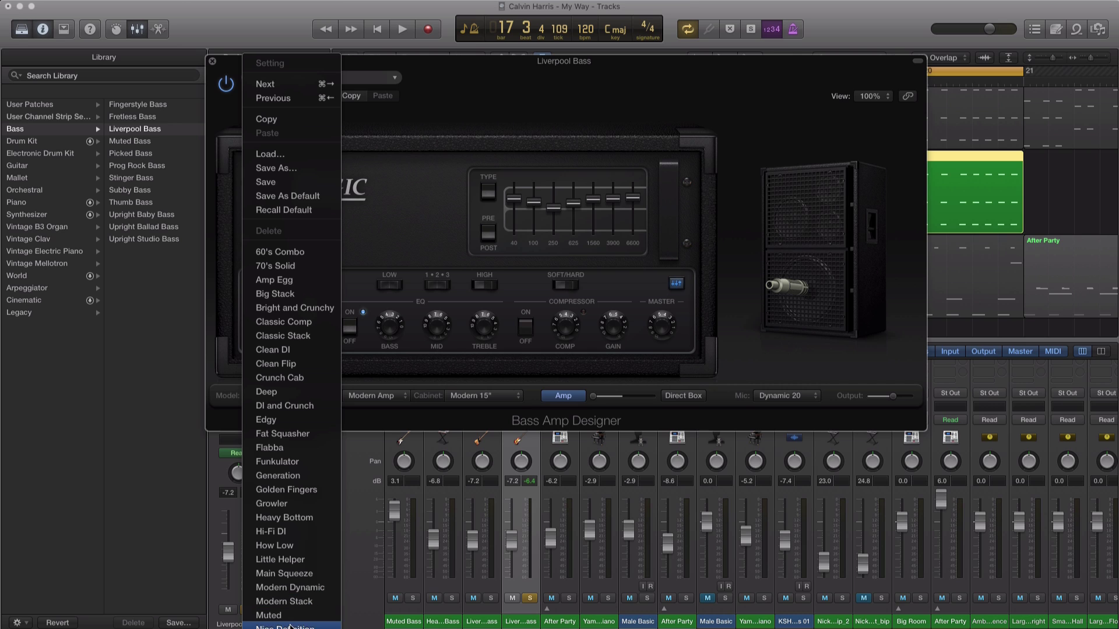
left_click(273, 349)
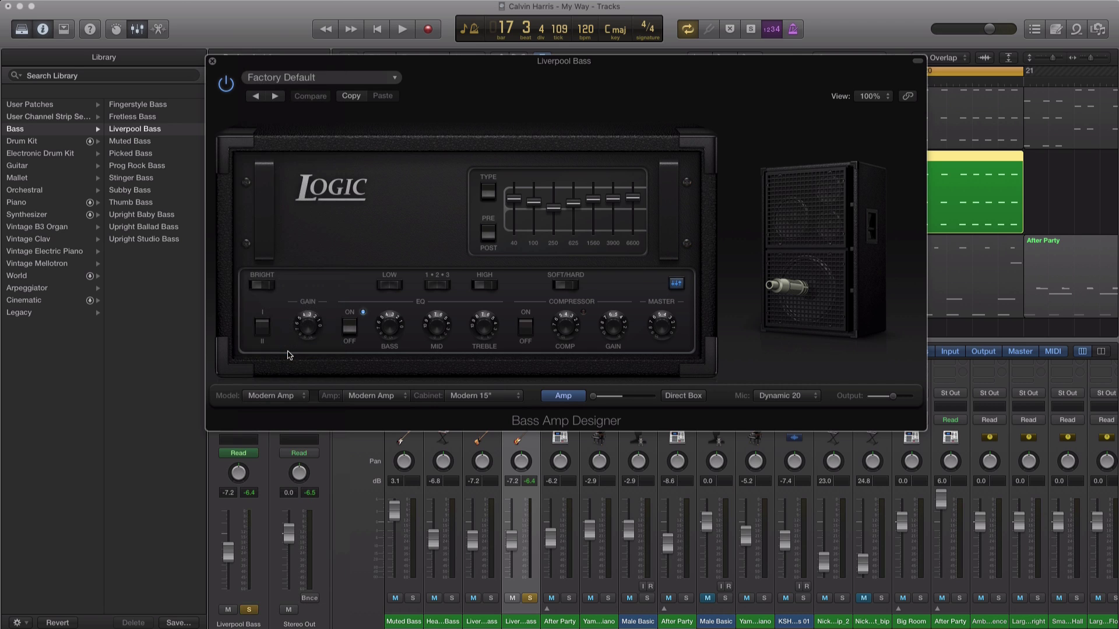
left_click_drag(501, 138, 538, 198)
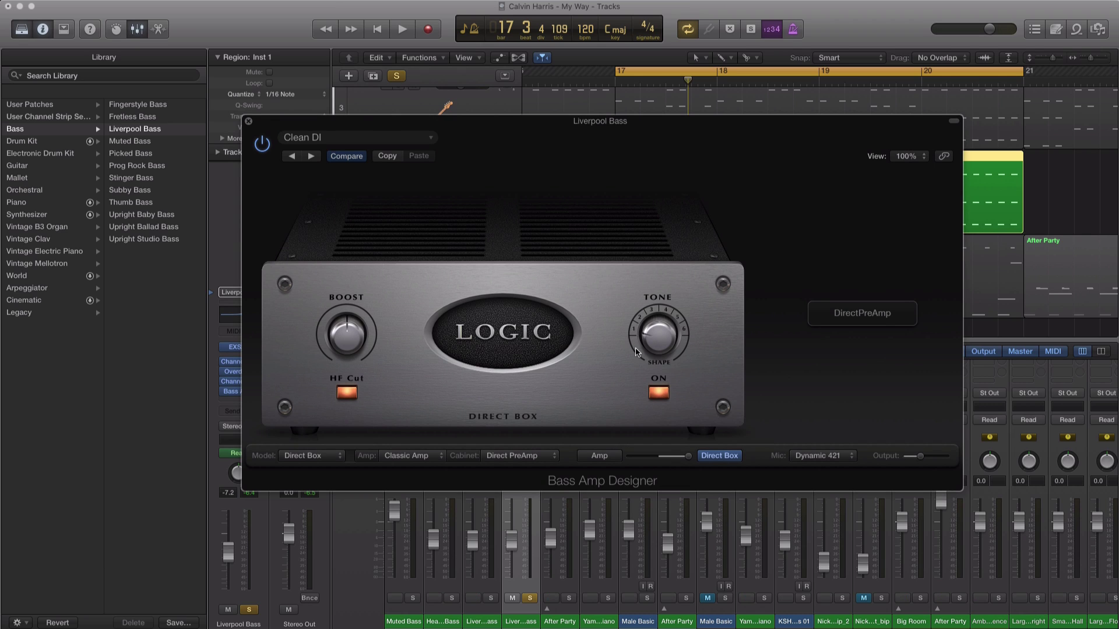
Raise the direct box's Boost and adjust its Tone during playback, and close Bass Amp Designer.
key("space")
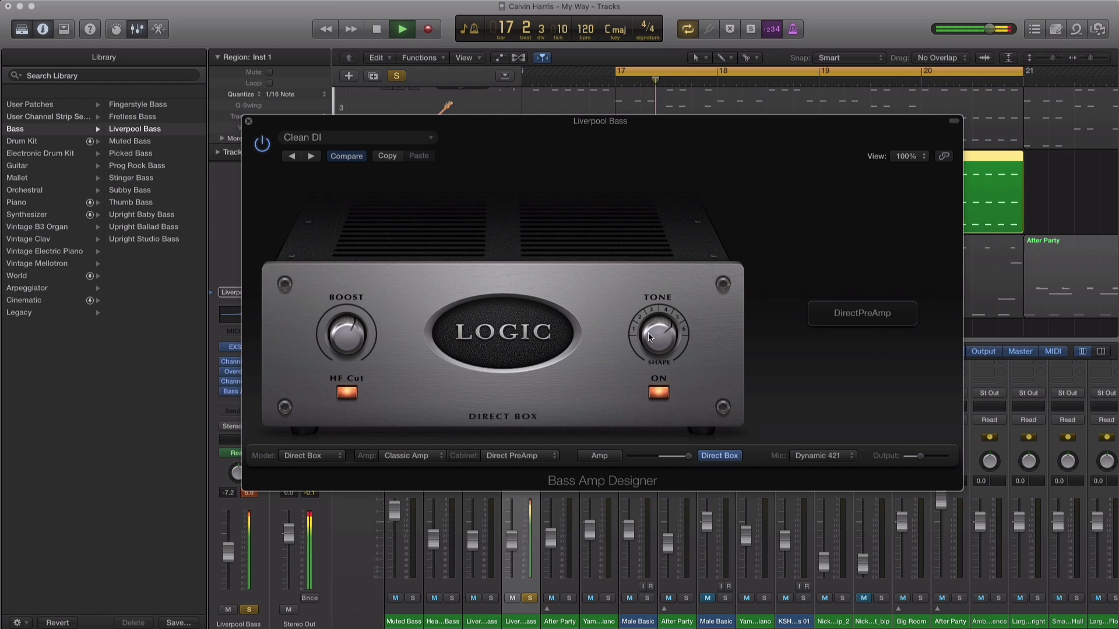
left_click_drag(654, 345, 653, 362)
left_click(248, 121)
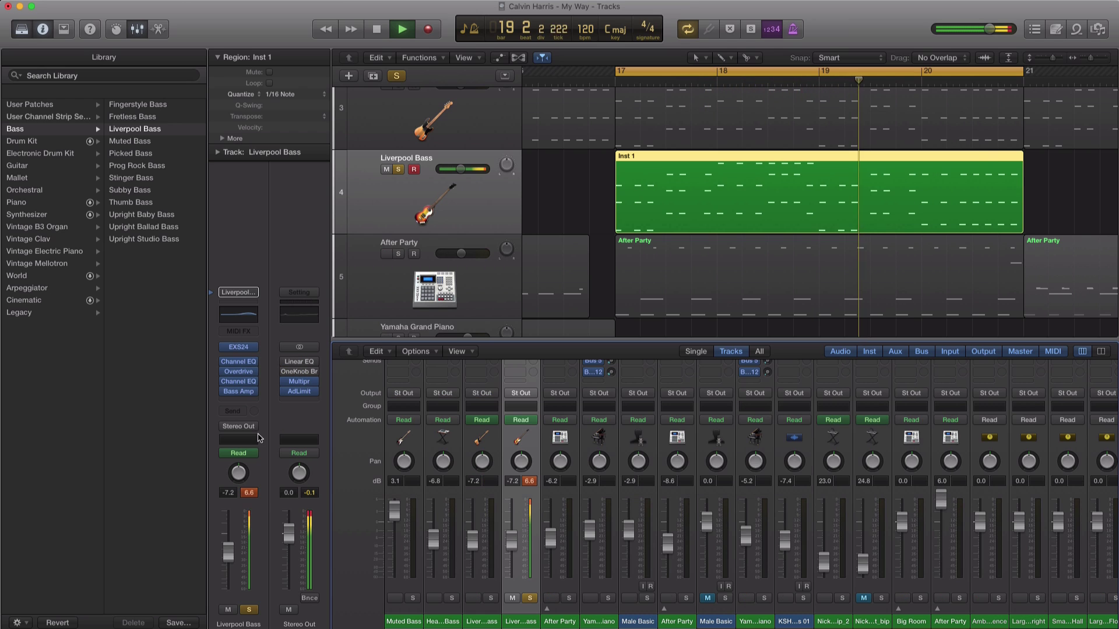
Try to lower the Liverpool Bass track's volume to -12.4 dB during playback.
left_click_drag(228, 552, 228, 561)
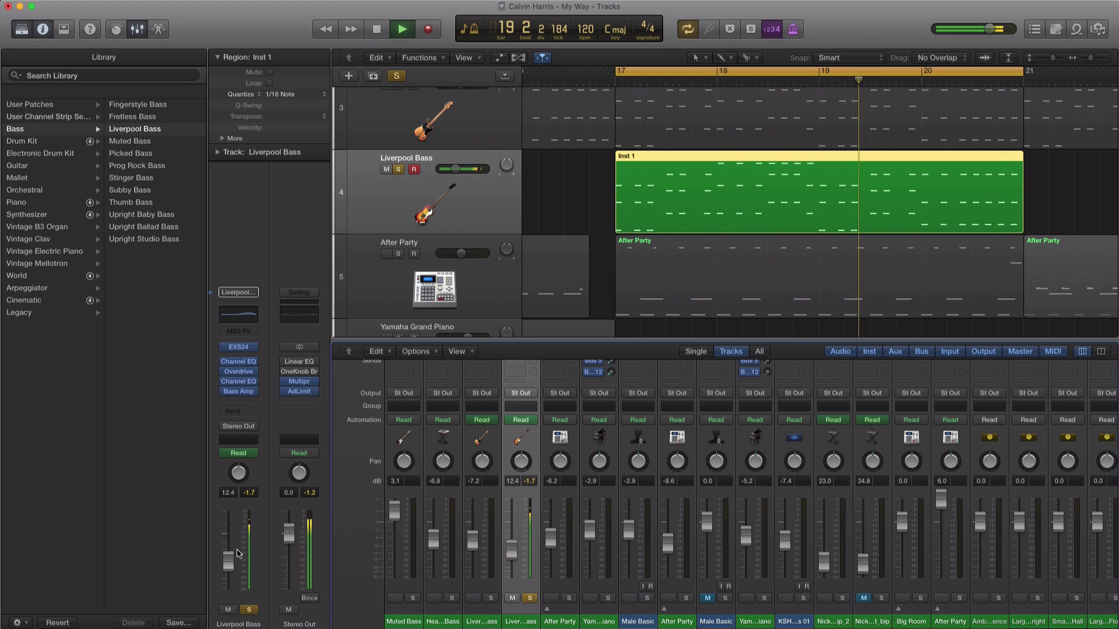
key("space")
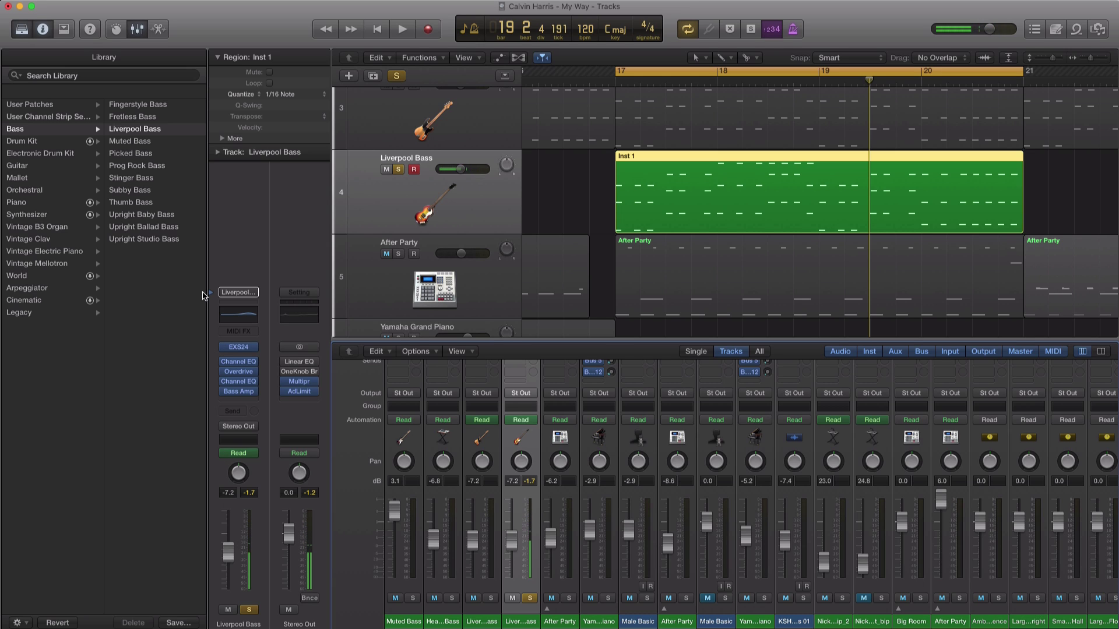
Insert a mono Tape Delay after the bass amp, set its delay note to 1/8 and play the region.
left_click(240, 403)
mouse_move(251, 425)
mouse_move(328, 436)
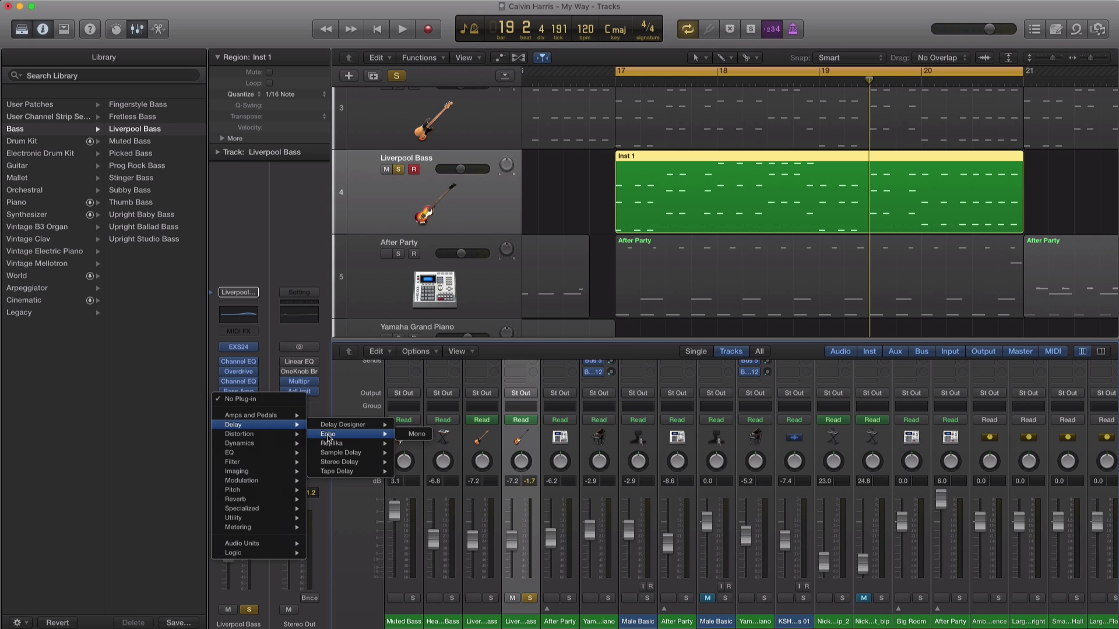
mouse_move(372, 476)
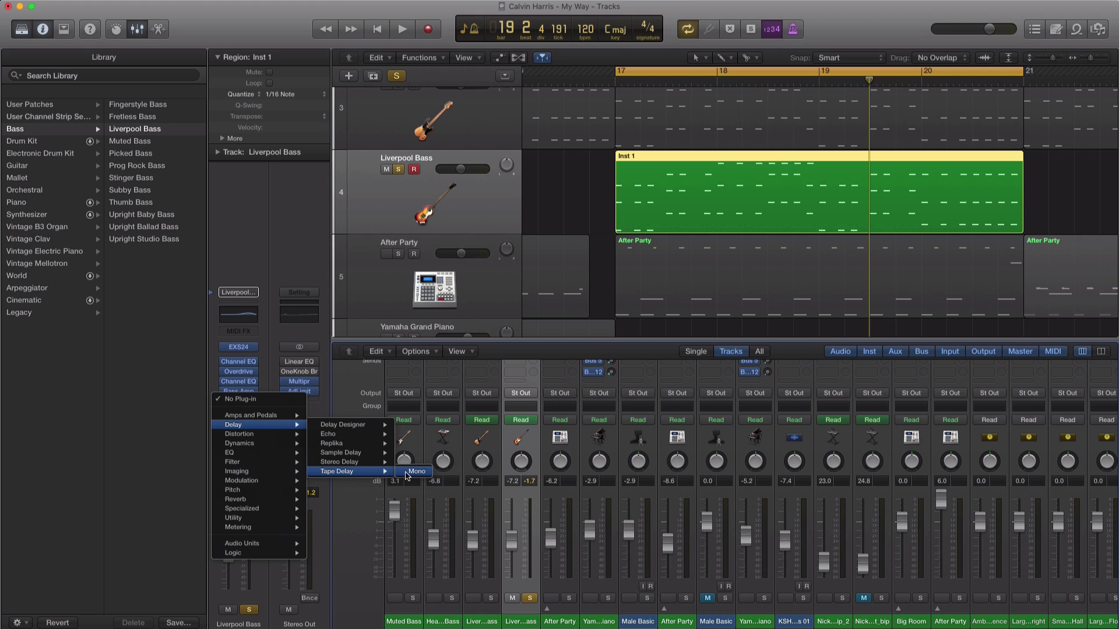
left_click(407, 476)
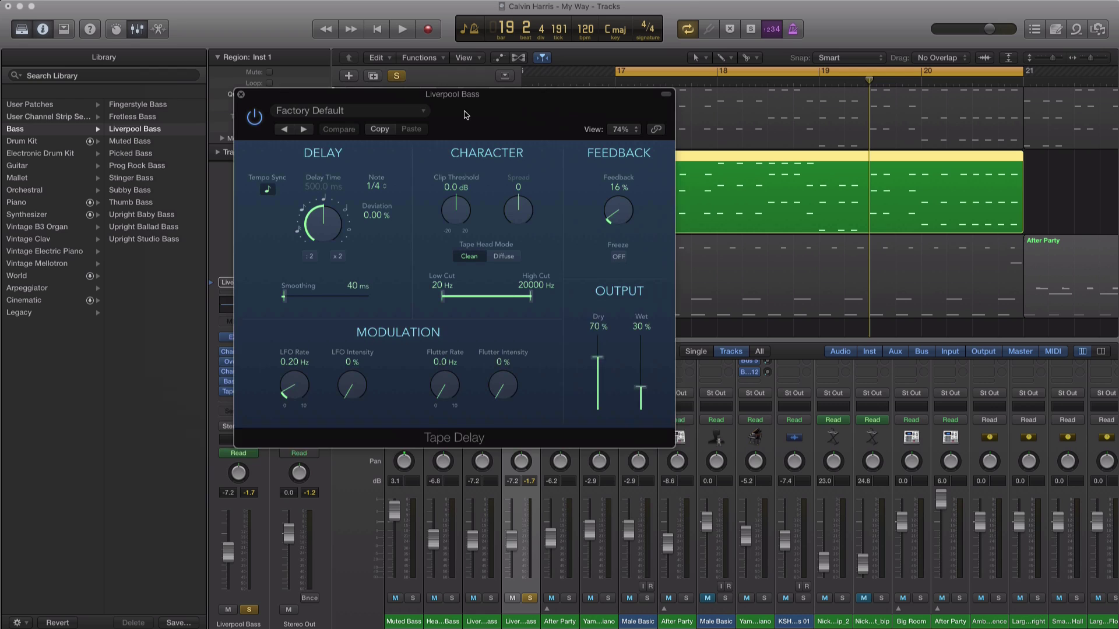
left_click(384, 193)
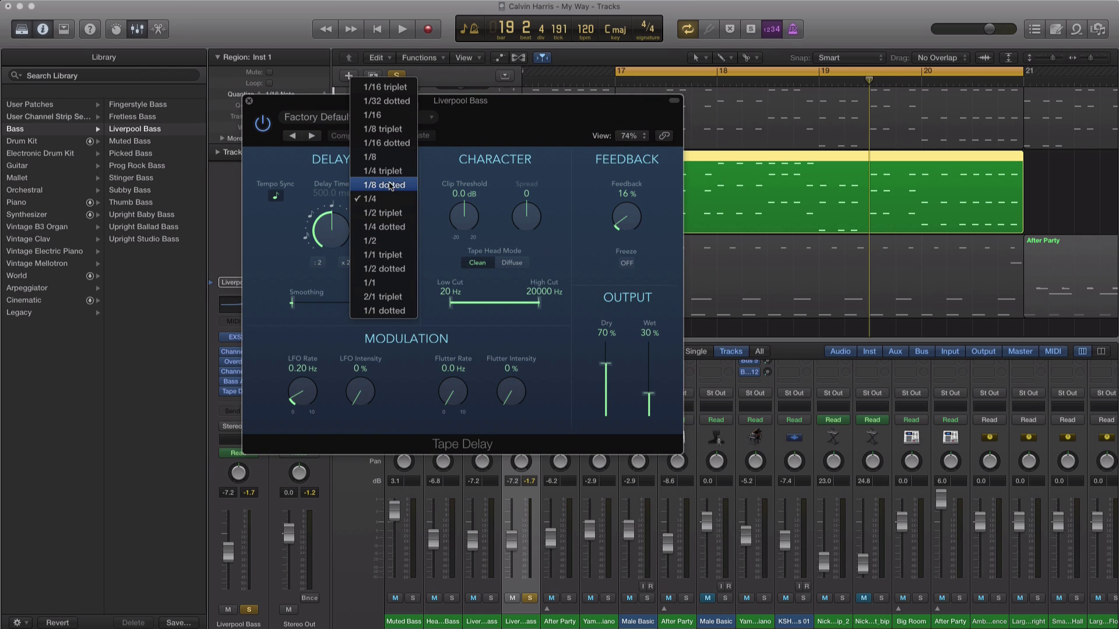
left_click(381, 162)
key("space")
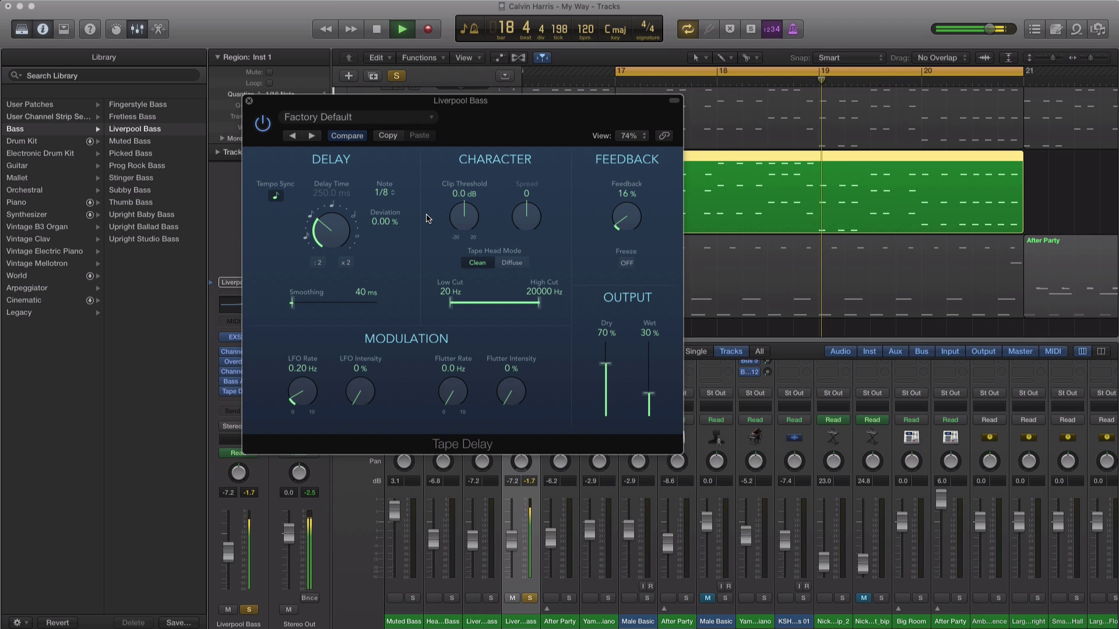
Set the Tape Delay's Low Cut to 90 Hz and High Cut to 1700 Hz, checking the sound during playback.
key("space")
left_click_drag(525, 312, 495, 313)
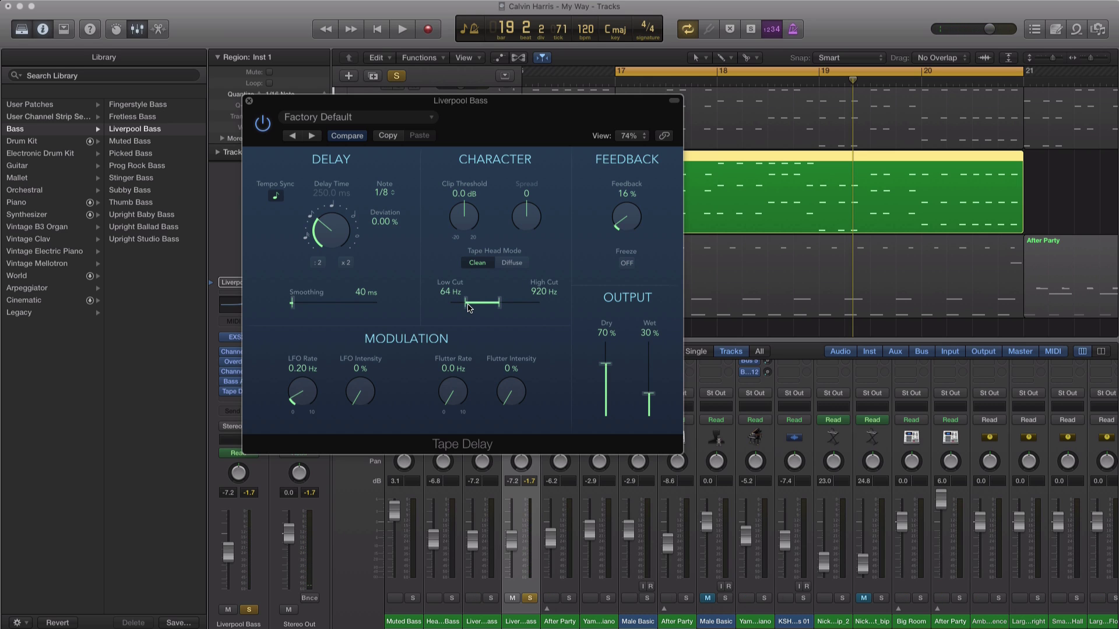
key("space")
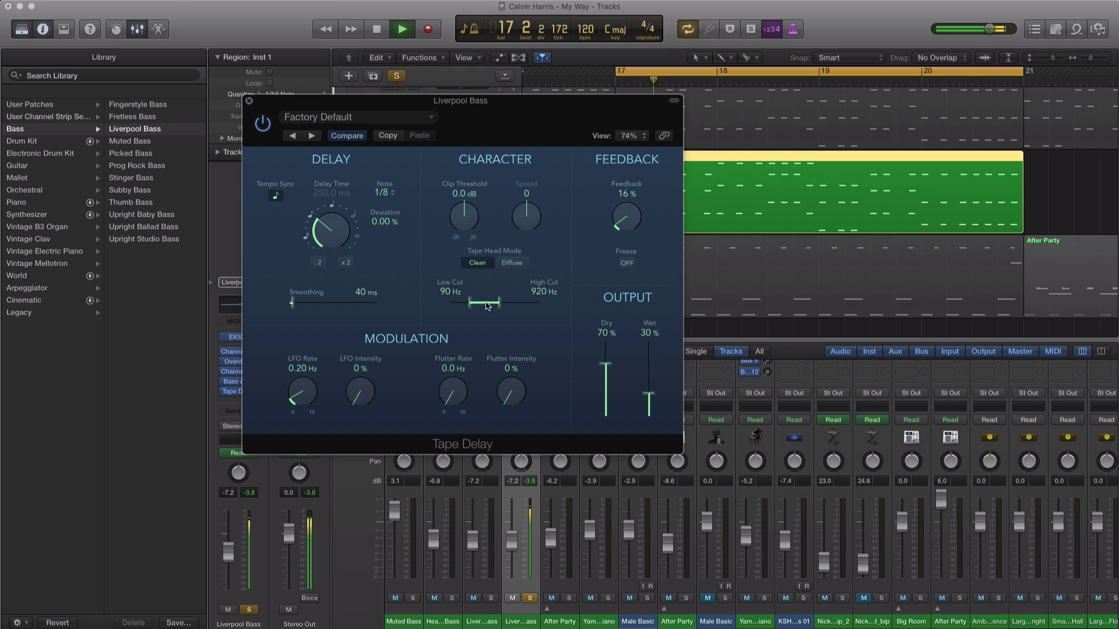
mouse_move(502, 304)
left_mouse_down()
mouse_move(562, 313)
mouse_move(509, 313)
left_mouse_up()
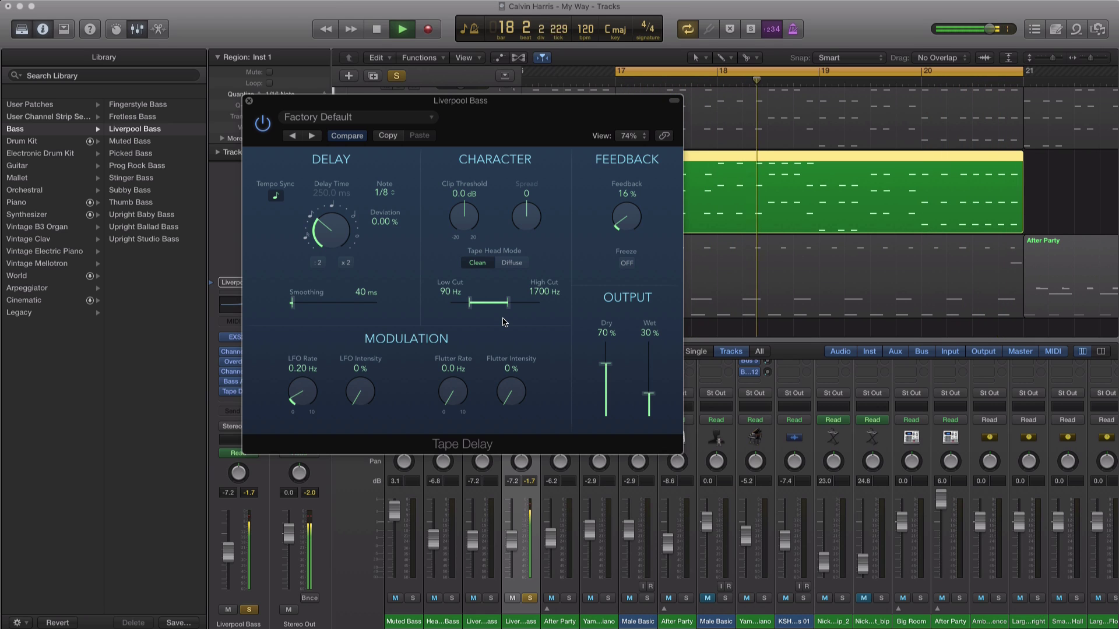
Set the Tape Delay's Dry output to 100% and Wet to 16%, and compare the sound with the delay bypassed.
key("space")
left_click_drag(605, 367, 606, 342)
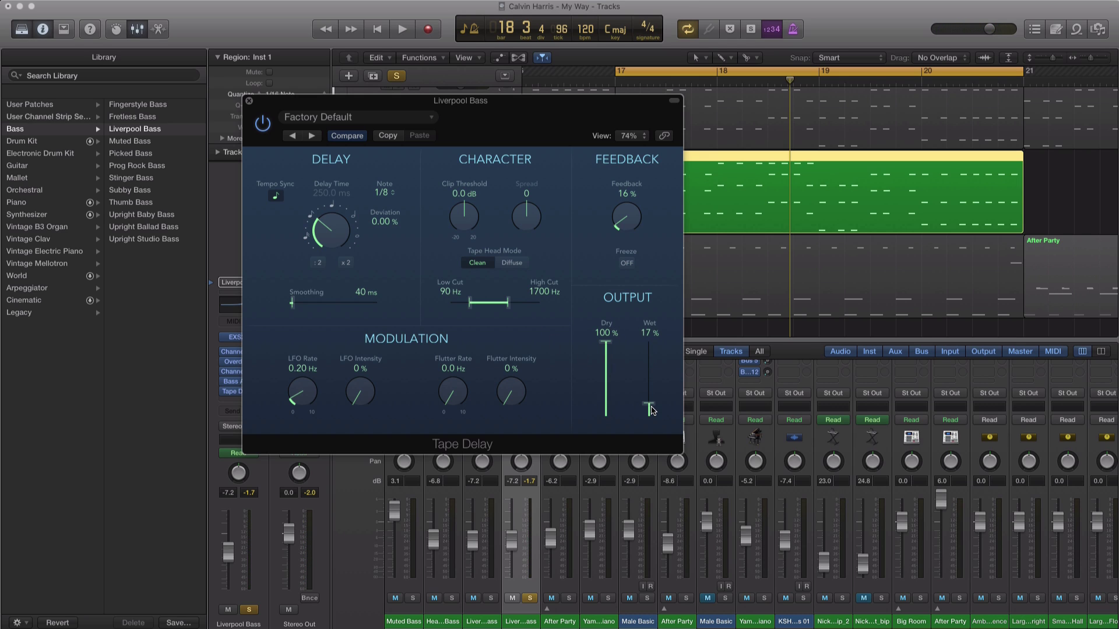
key("space")
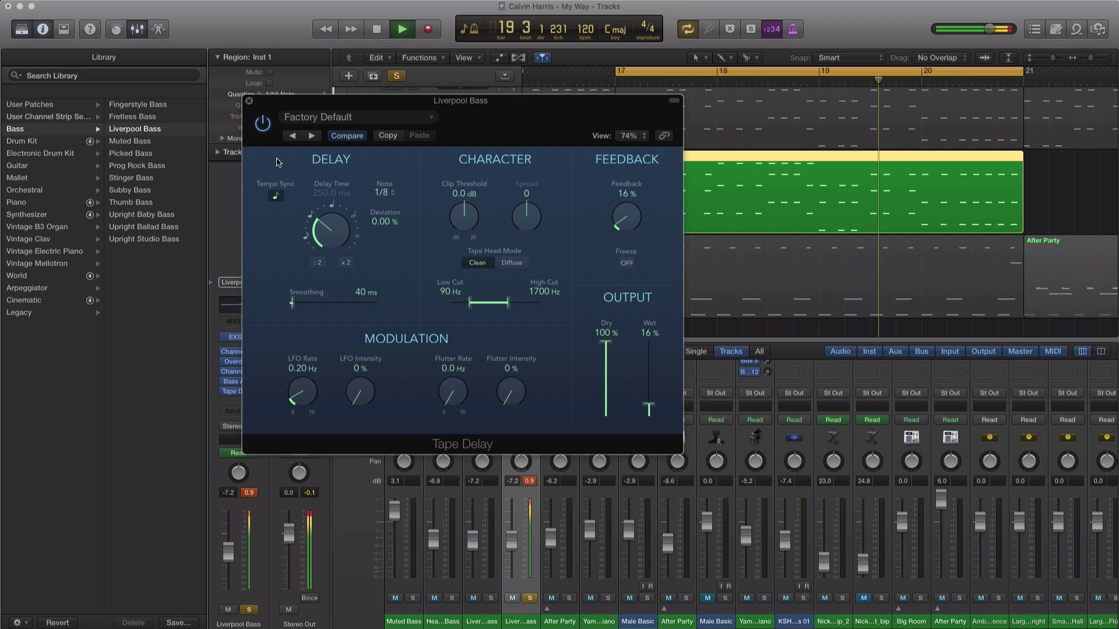
left_click(260, 128)
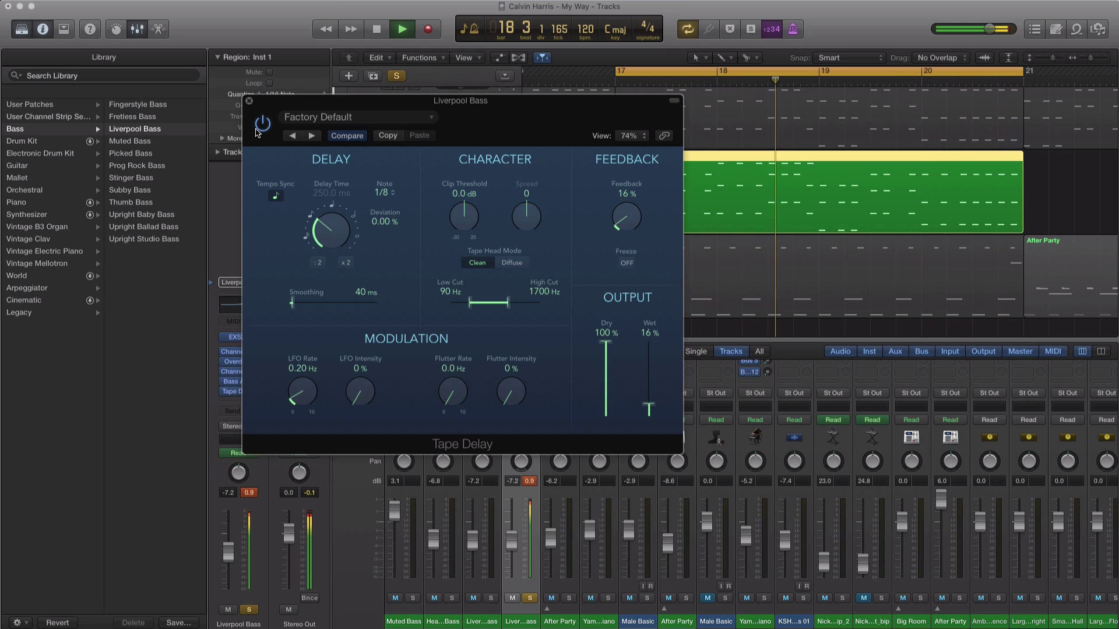
Stop playback, close the Tape Delay and insert an EnVerb reverb after it on the Liverpool Bass track.
key("space")
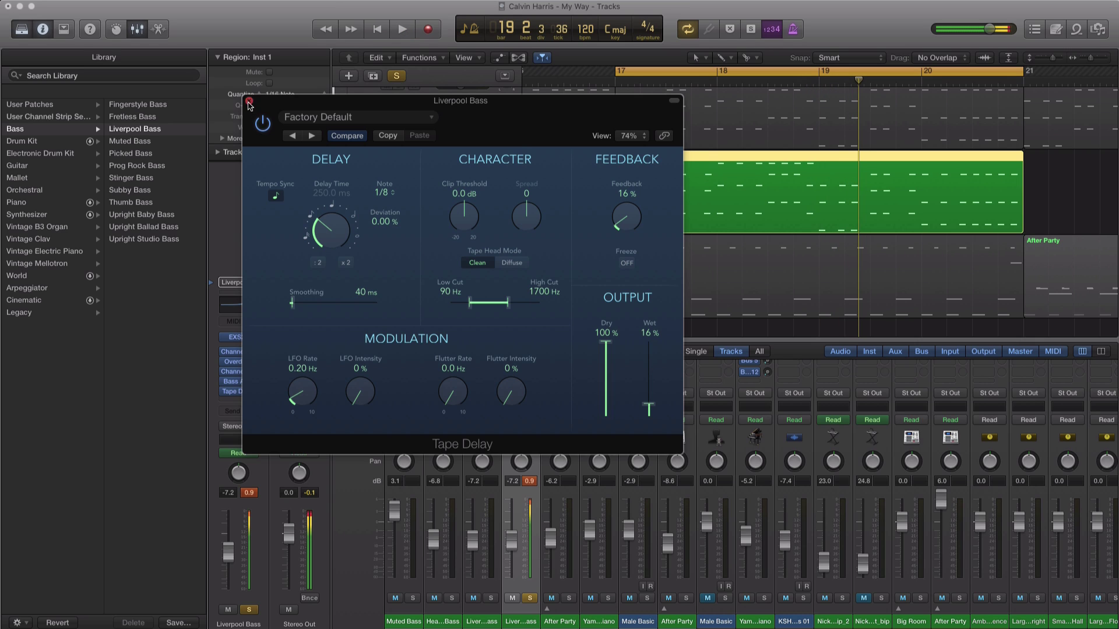
left_click(250, 102)
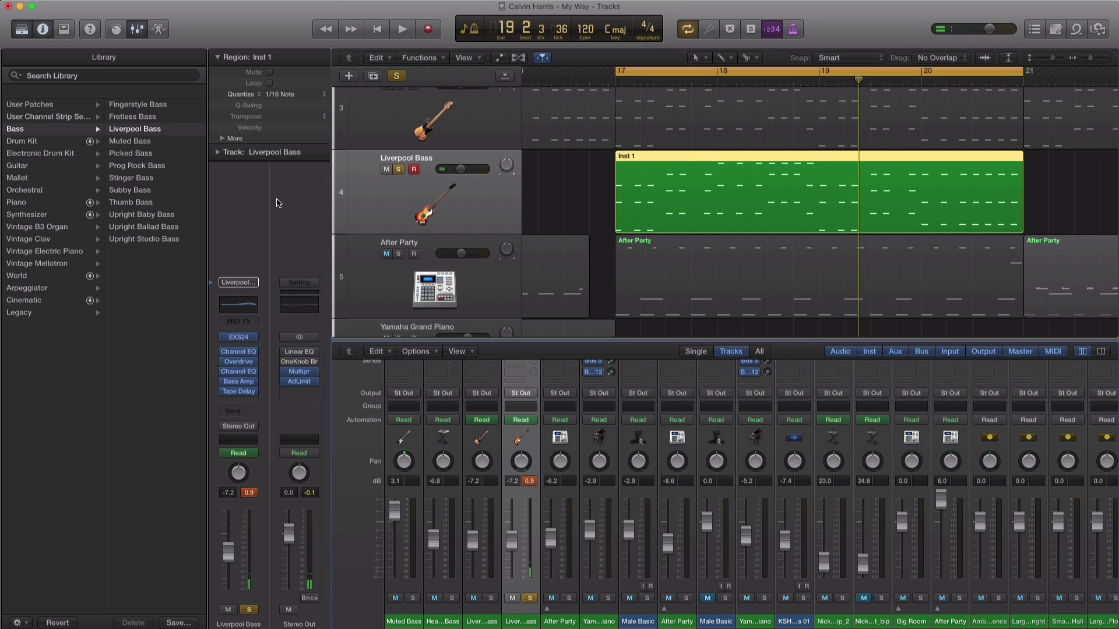
left_click(245, 406)
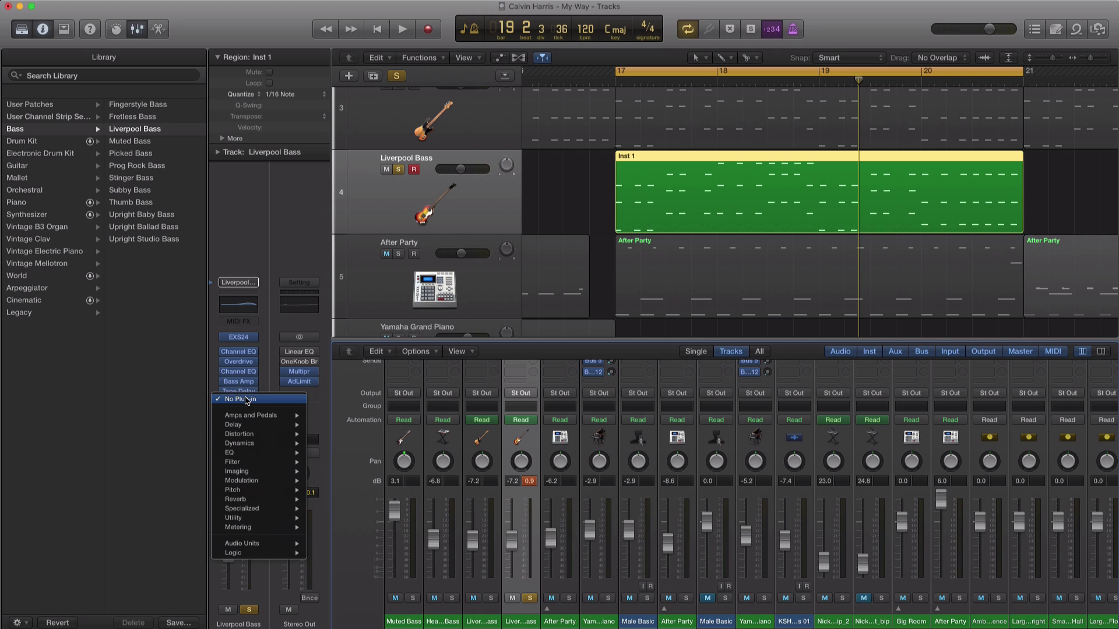
mouse_move(250, 501)
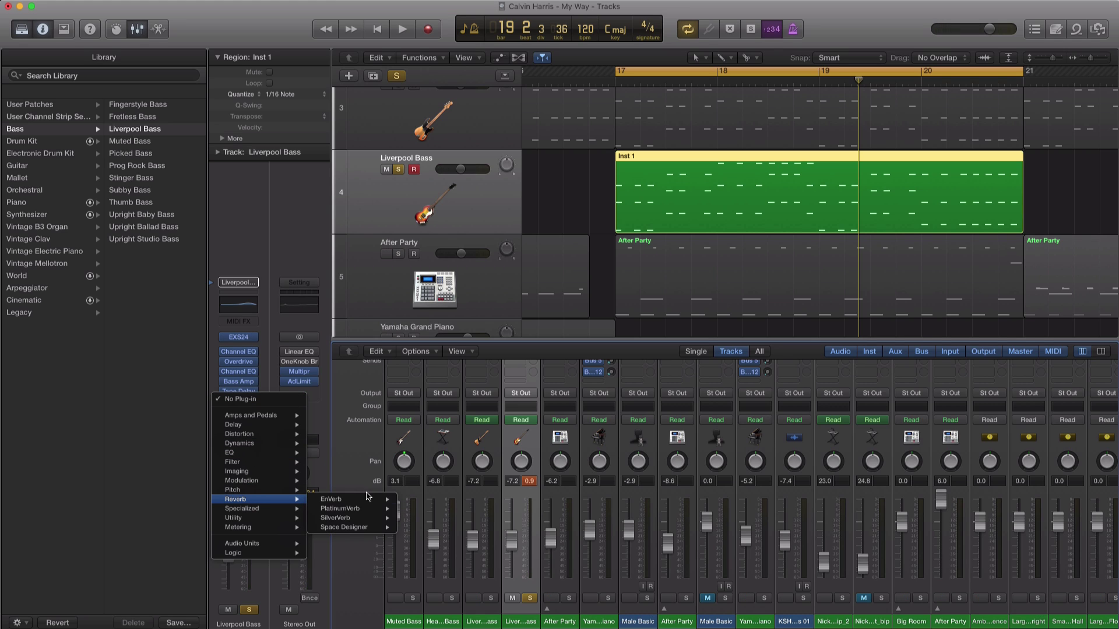
left_click(428, 504)
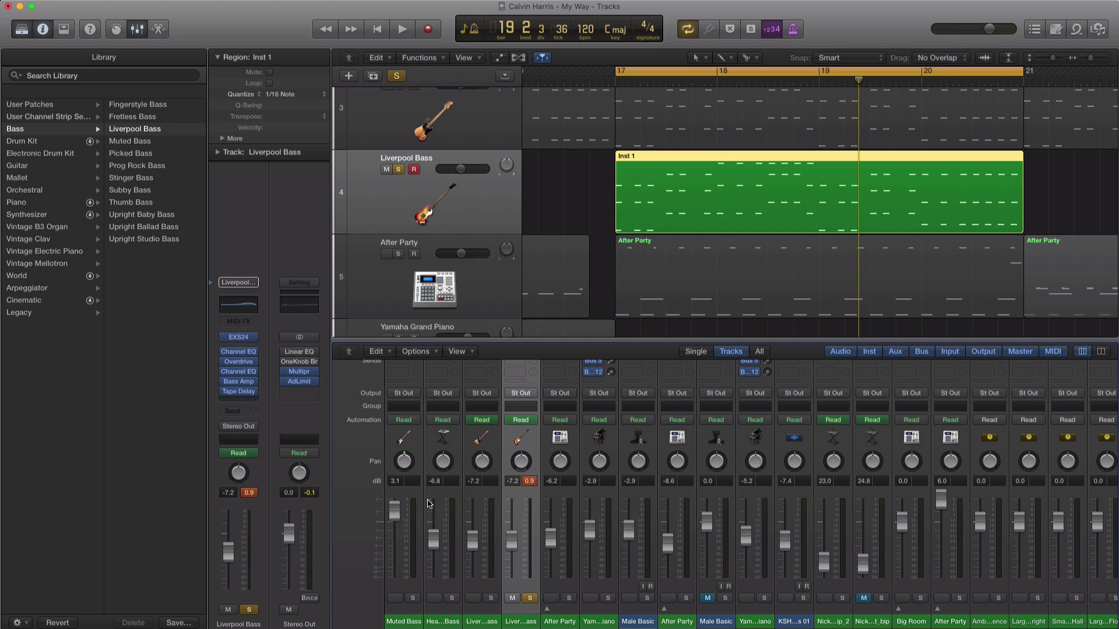
left_click_drag(269, 64, 629, 156)
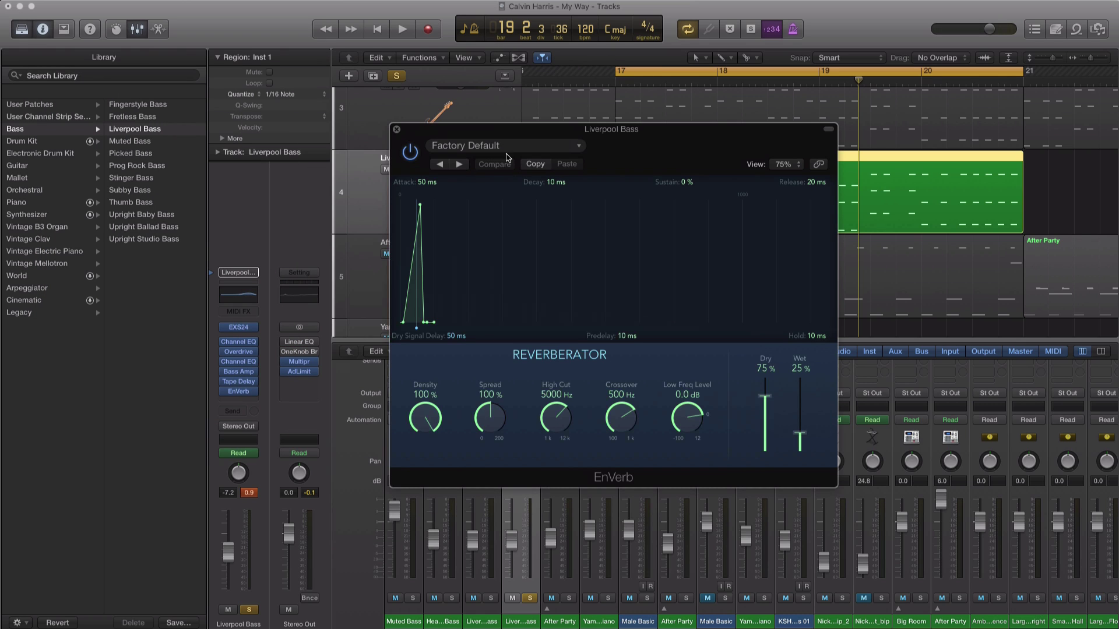
Load EnVerb's Aggressive Tale preset and set its Dry to 100% and Wet to 15% while checking the sound, closing the plug-in when done.
left_click(505, 152)
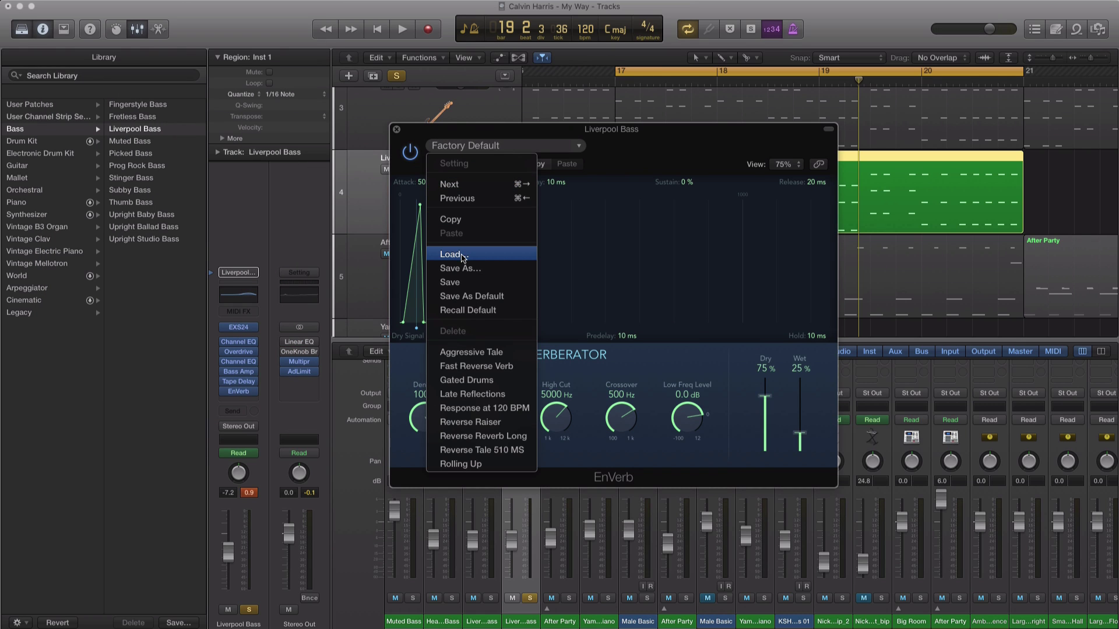
left_click(458, 164)
key("space")
left_click(459, 165)
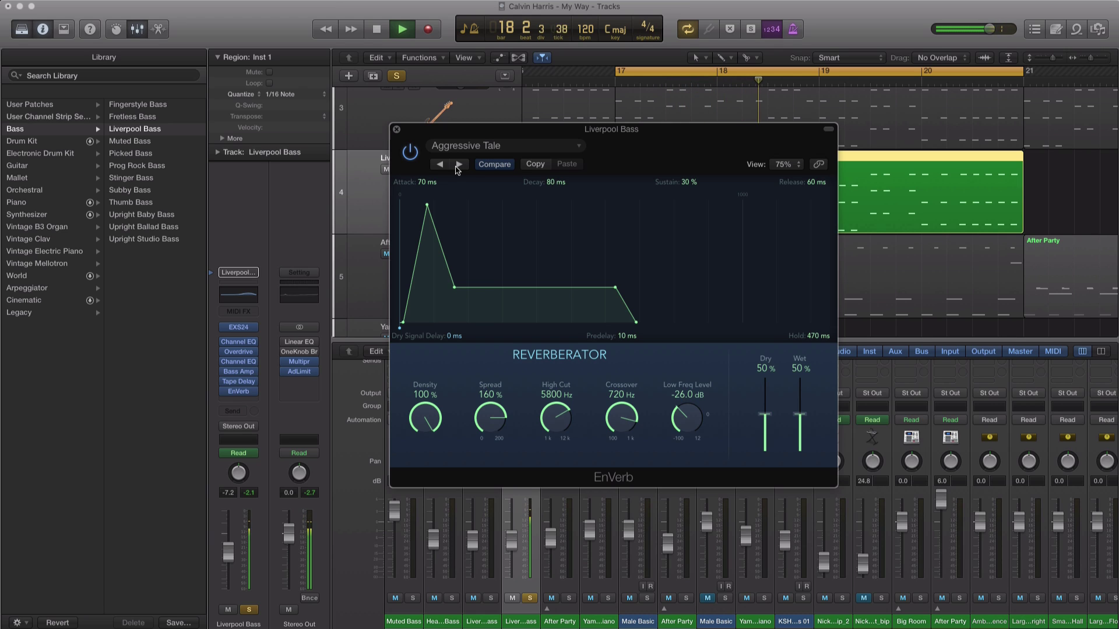
key("space")
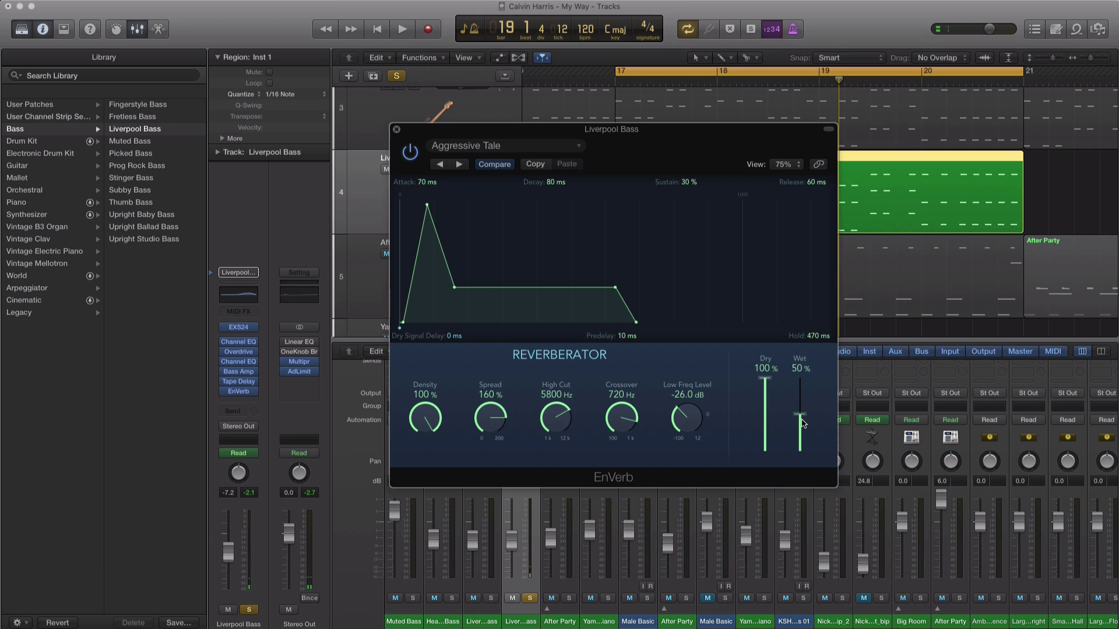
key("space")
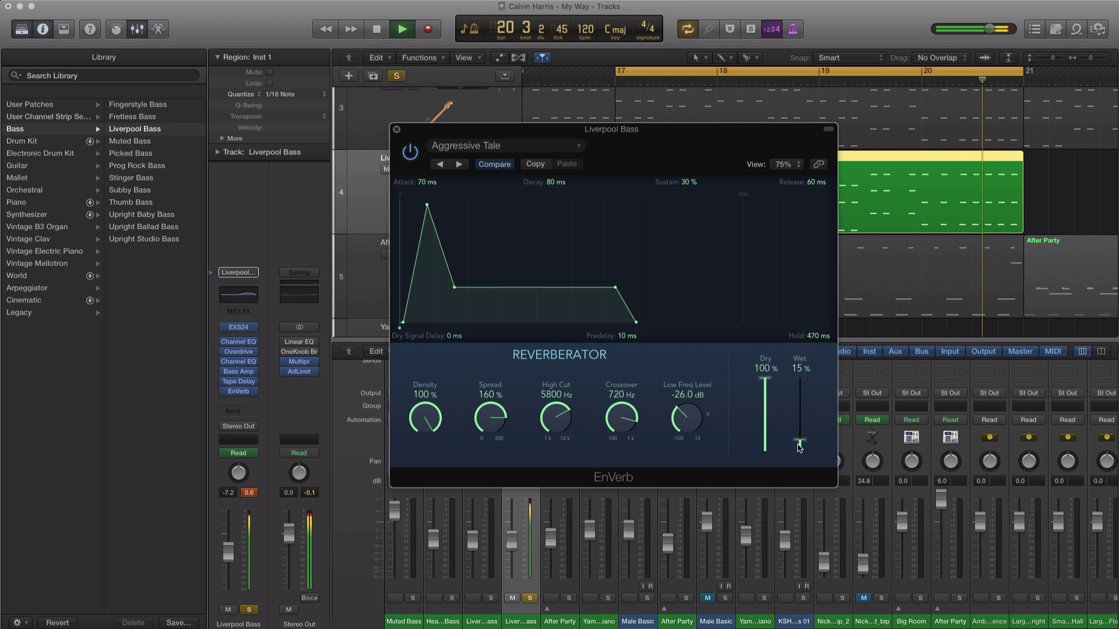
left_click(397, 129)
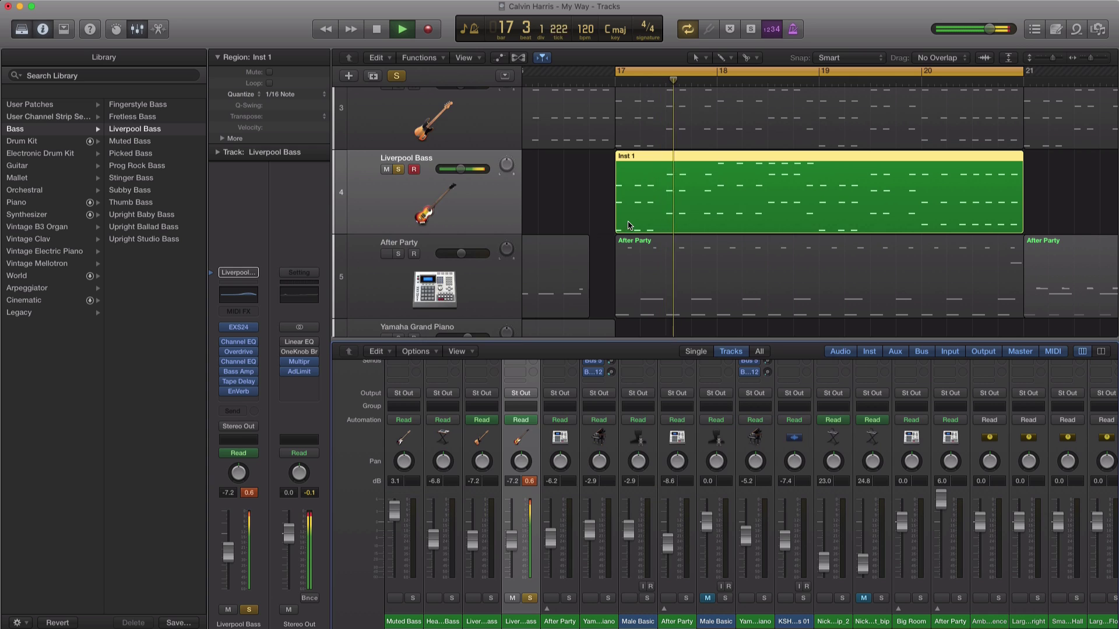
Copy the soloed Liverpool Bass region from bar 17 to bar 21 and extend the cycle range to bar 25.
scroll(630, 223, "down", 3)
scroll(630, 223, "left", 2)
scroll(630, 223, "down", 5)
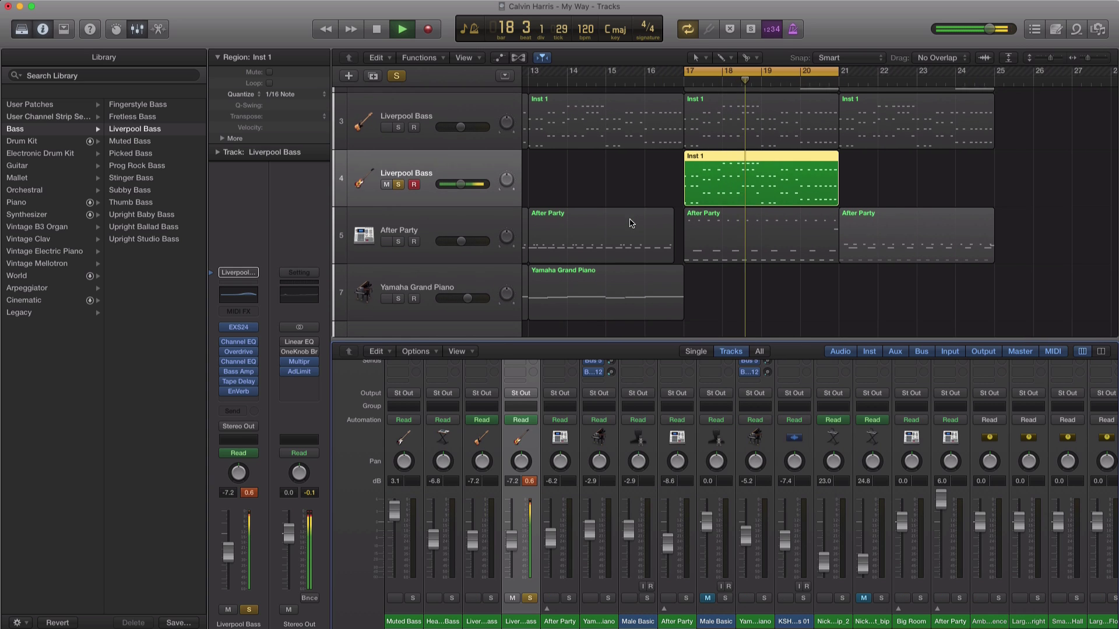
scroll(630, 223, "left", 2)
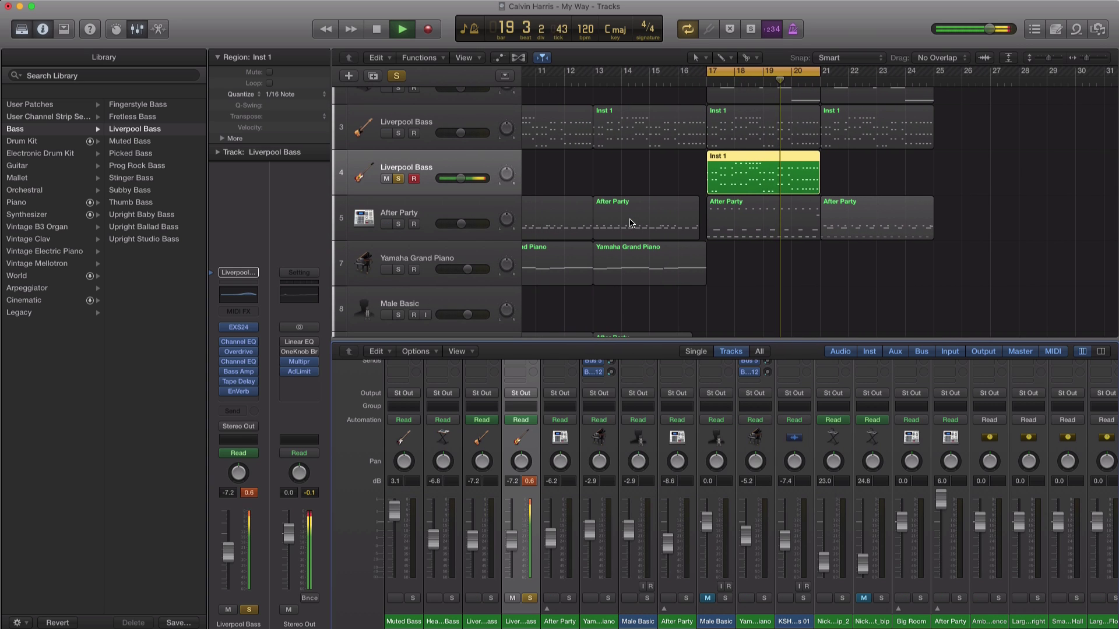
scroll(629, 222, "down", 3)
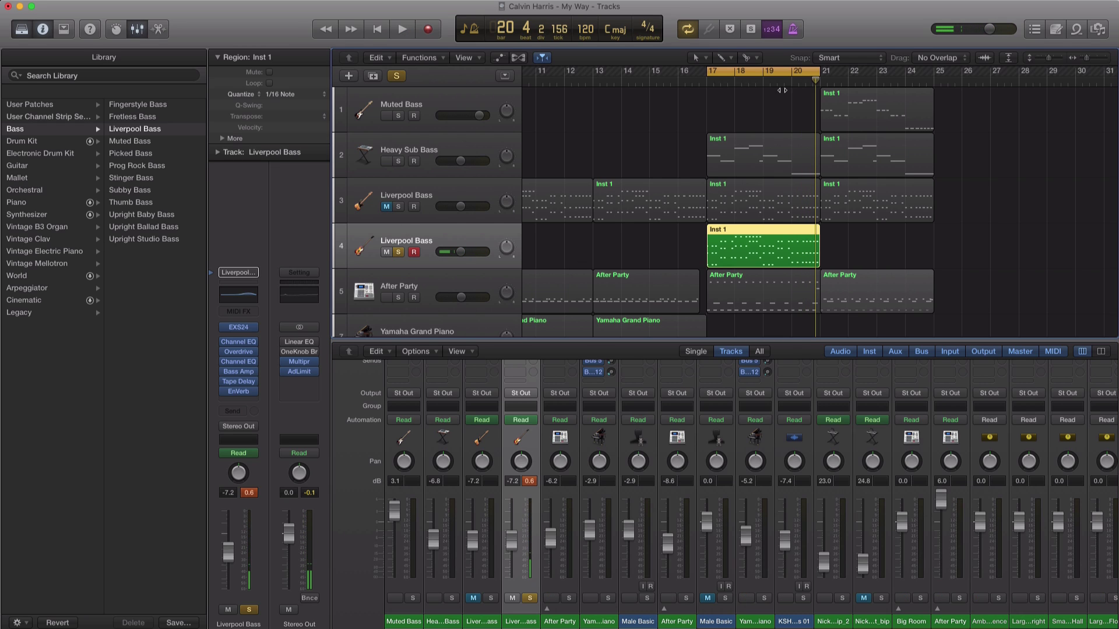
left_click_drag(759, 242, 873, 243)
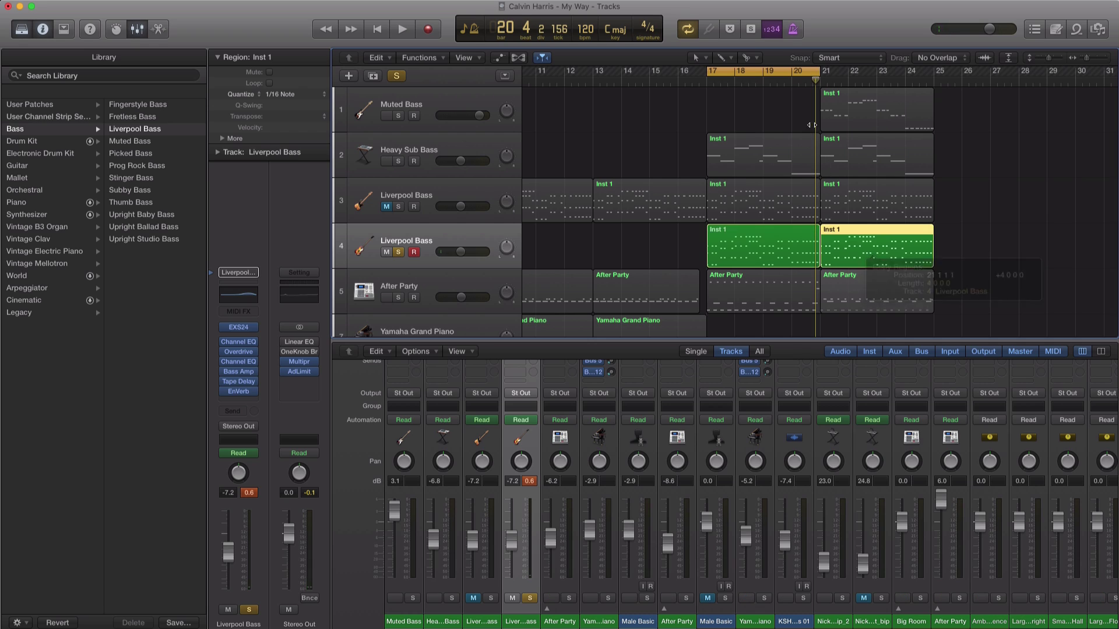
left_click_drag(820, 80, 935, 81)
Bypass all effects on the second Liverpool Bass track, turn off its solo and play the cycle range in the full mix.
left_click(427, 243)
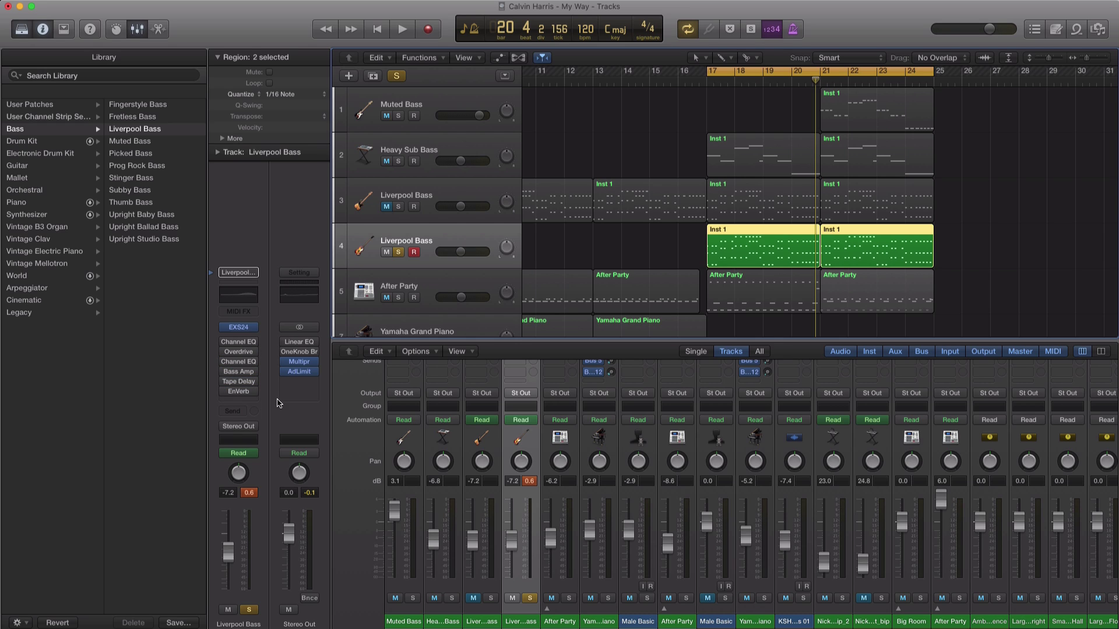
left_click(399, 252)
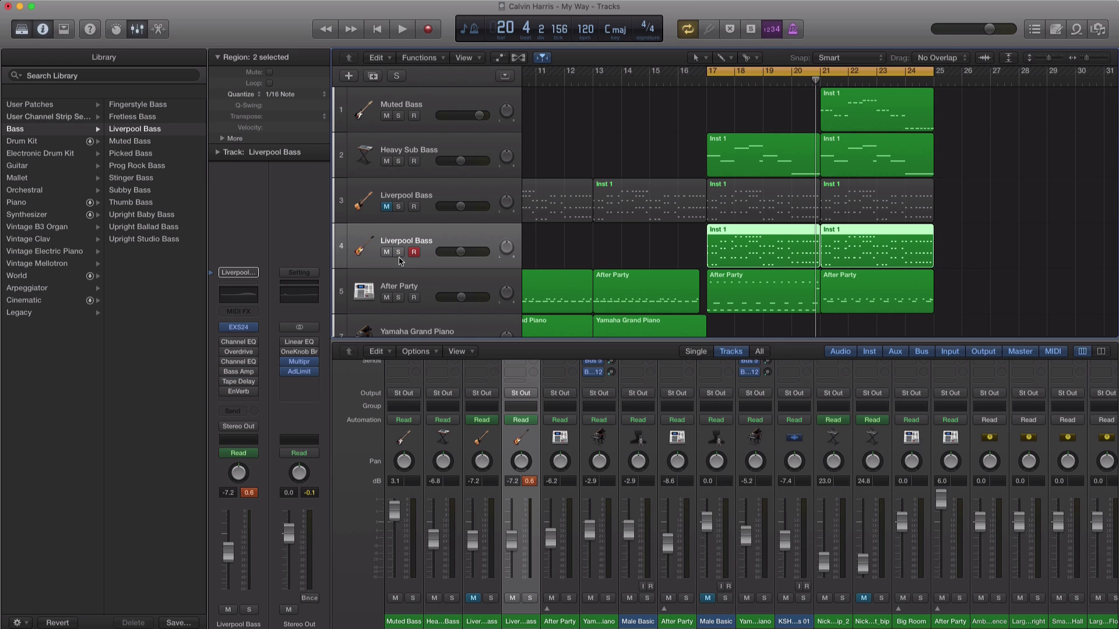
key("space")
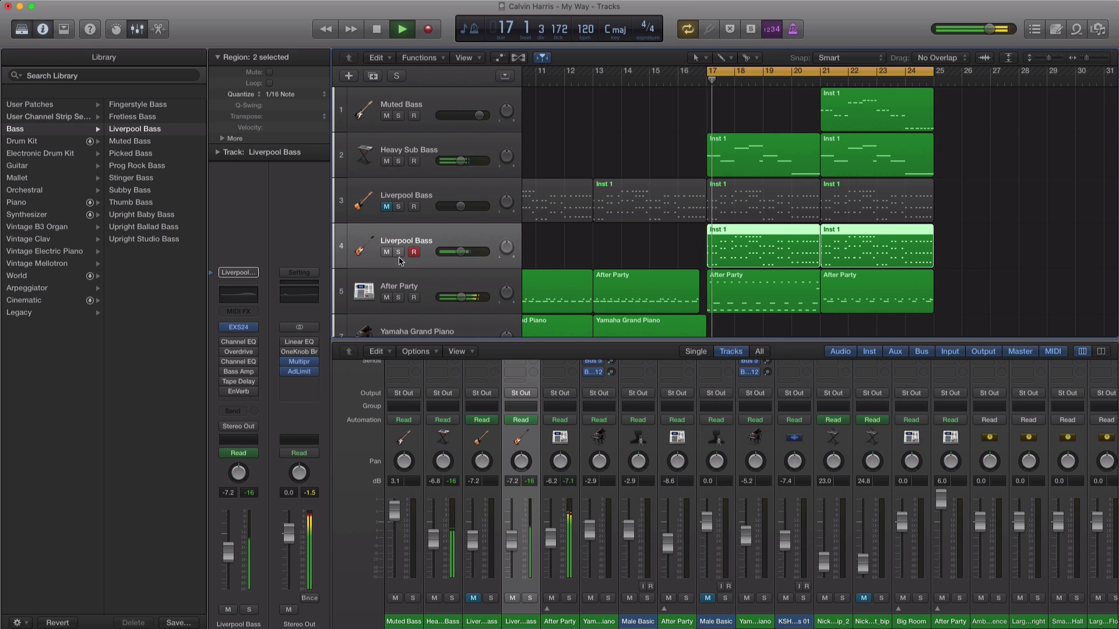
Re-enable the track's Channel EQs, Overdrive, Bass Amp, Tape Delay and EnVerb one by one during playback to hear each effect's contribution.
left_click(224, 352)
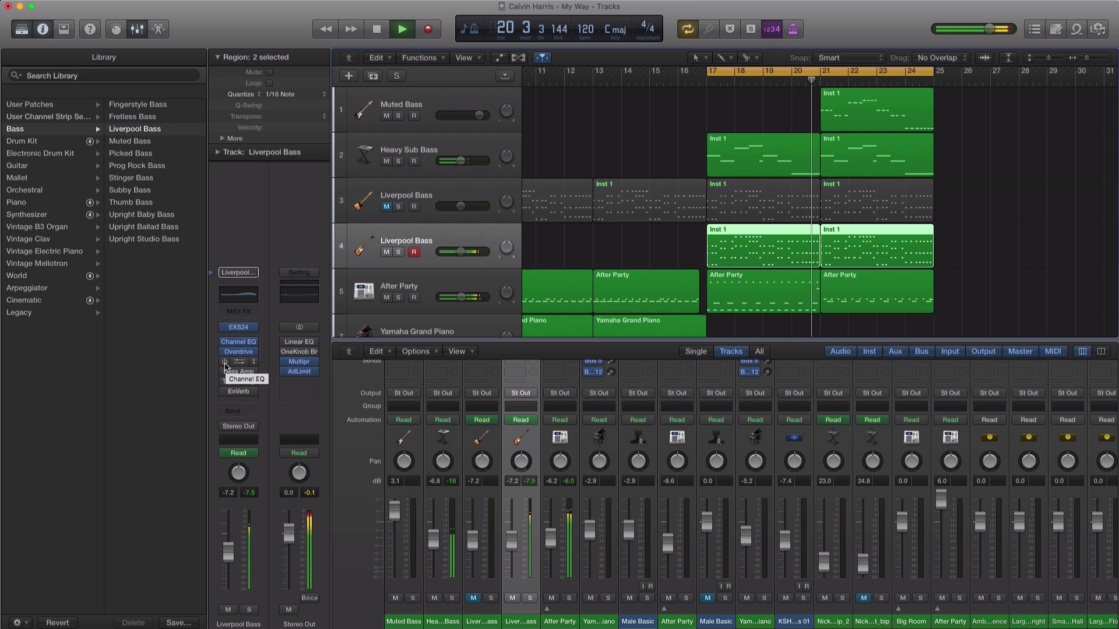
left_click(224, 362)
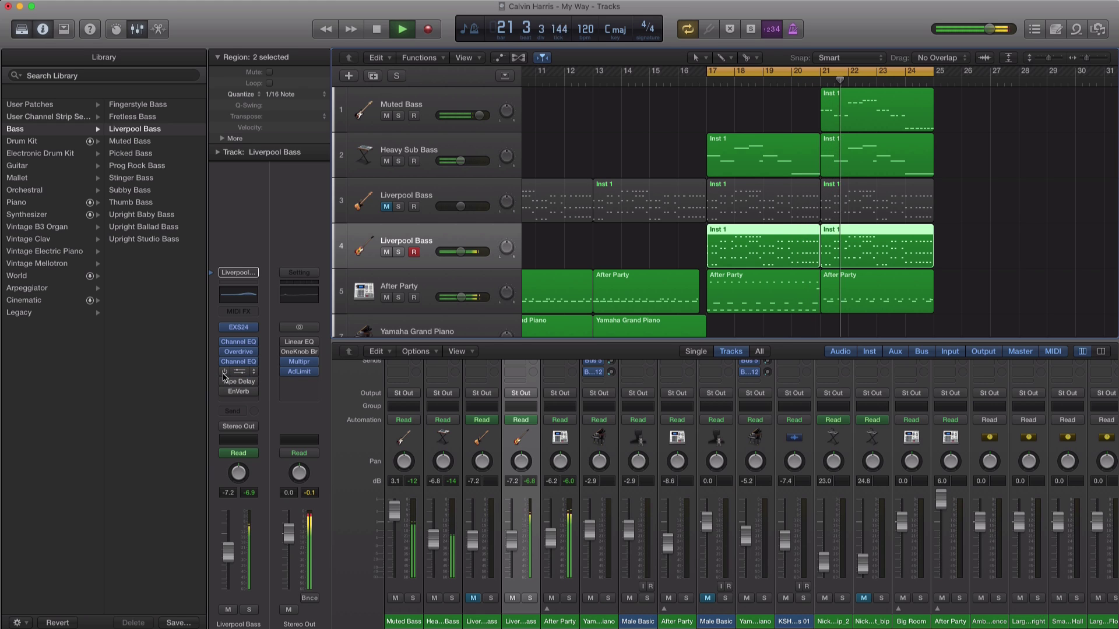
left_click(224, 372)
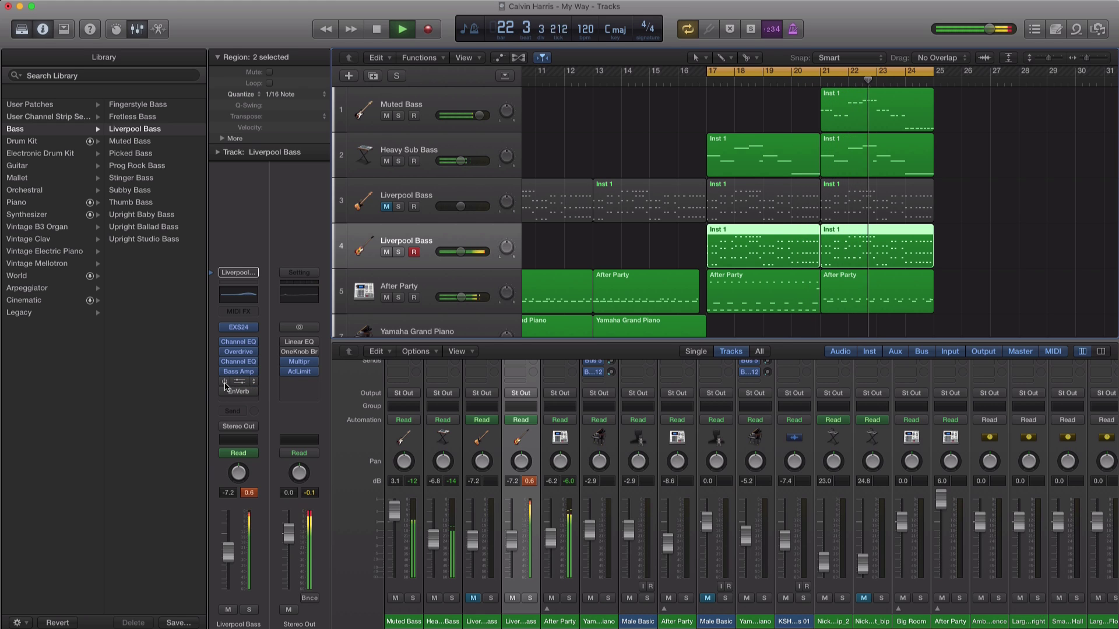
left_click(225, 382)
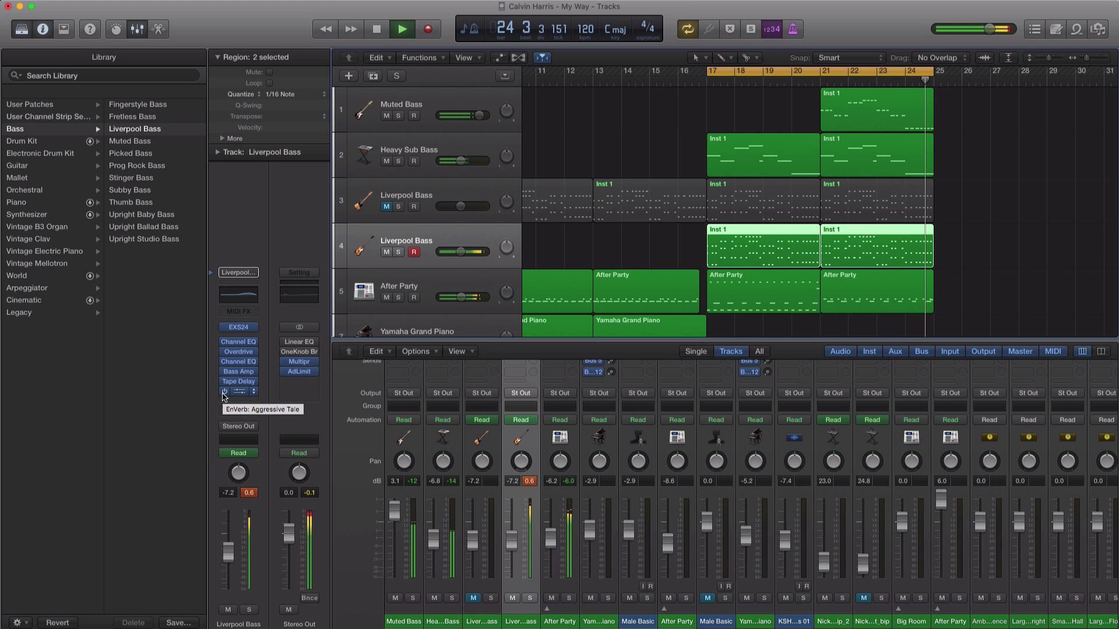
left_click(225, 392)
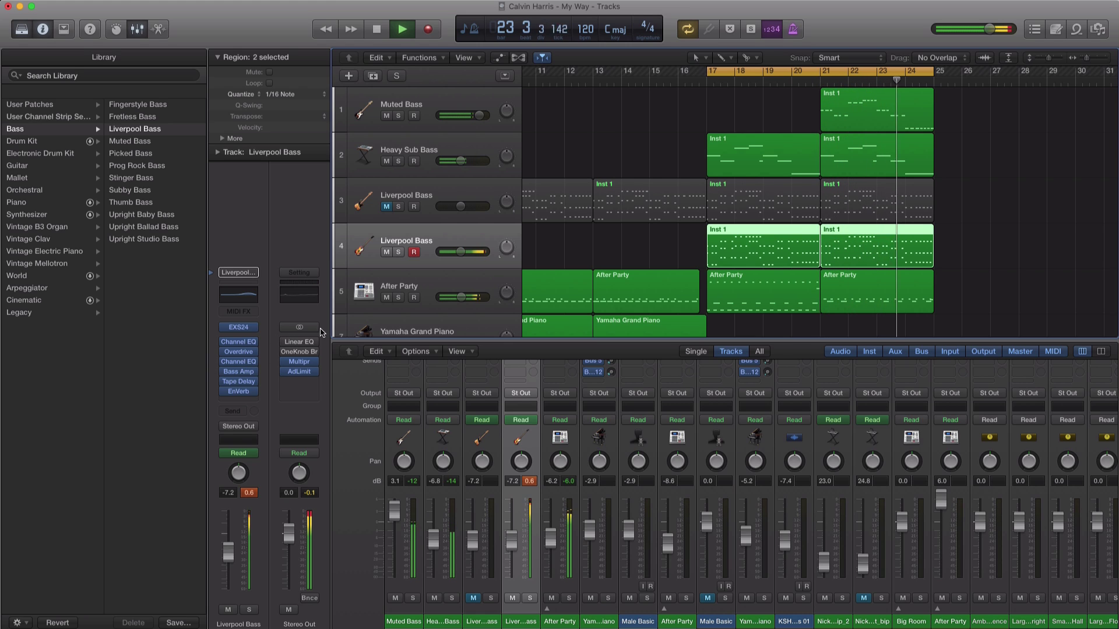
Stop playback, hide the mixer and the library, and select the bar 17 region on the second Liverpool Bass track.
key("x")
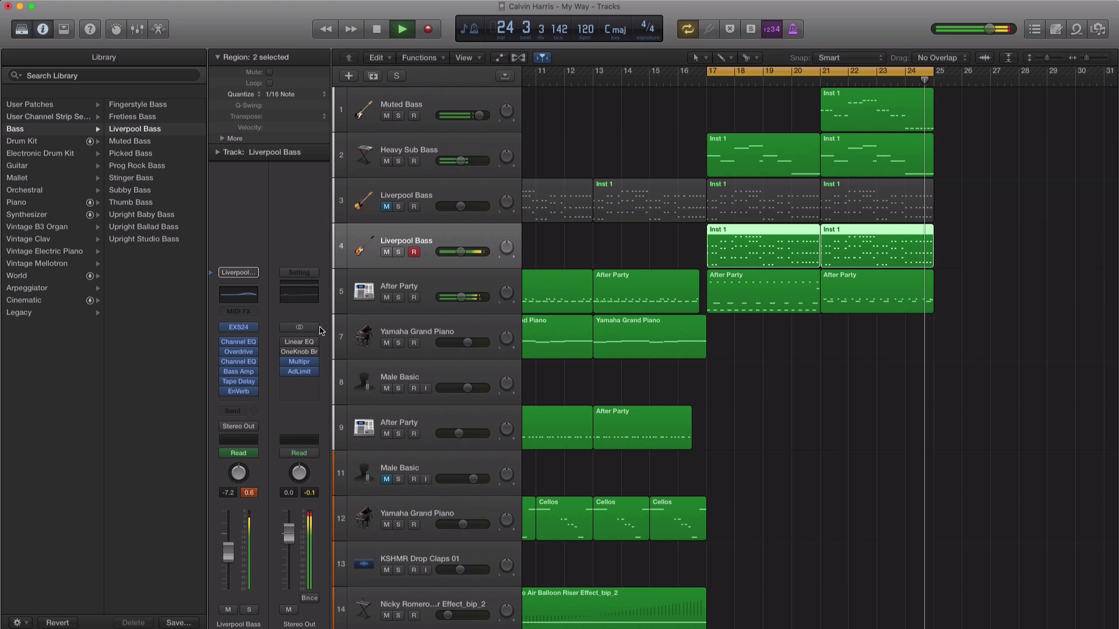
key("space")
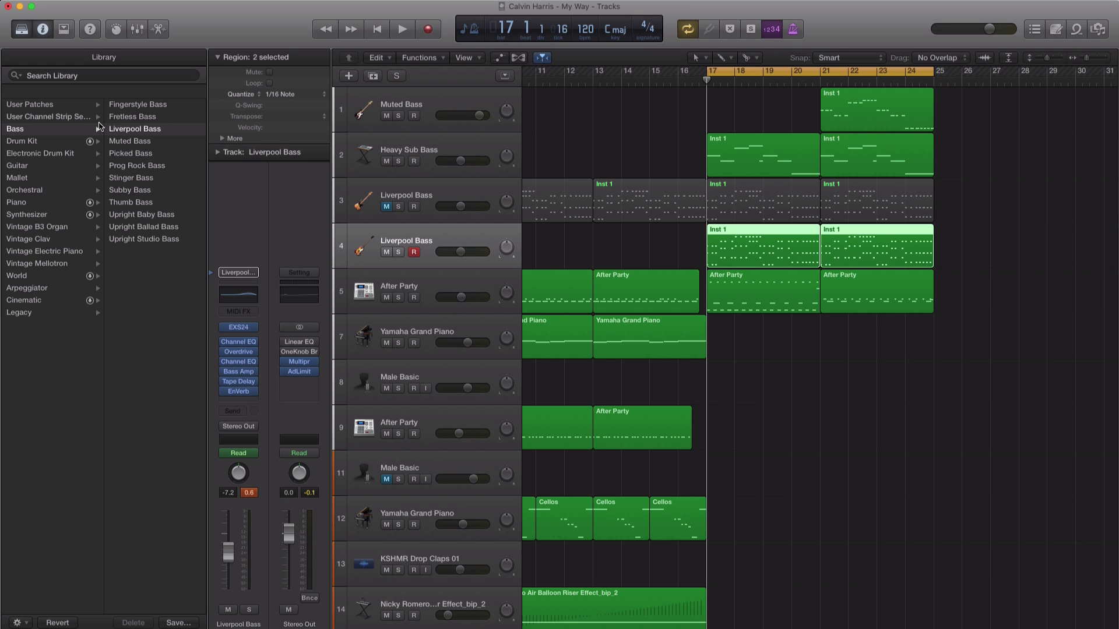
left_click(22, 29)
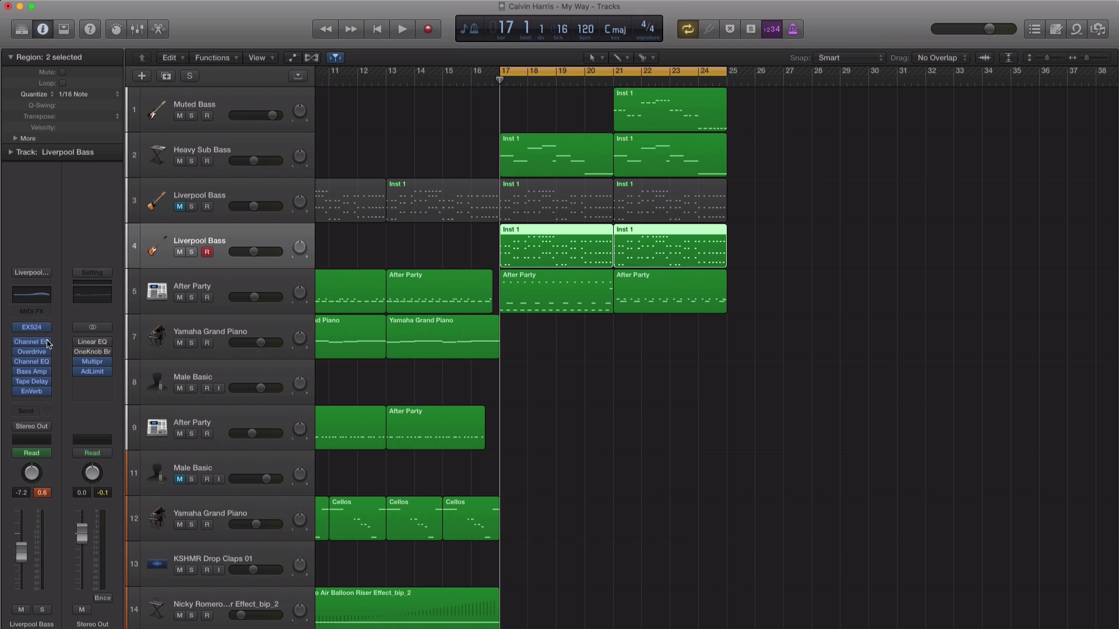
mouse_move(36, 392)
left_click(554, 262)
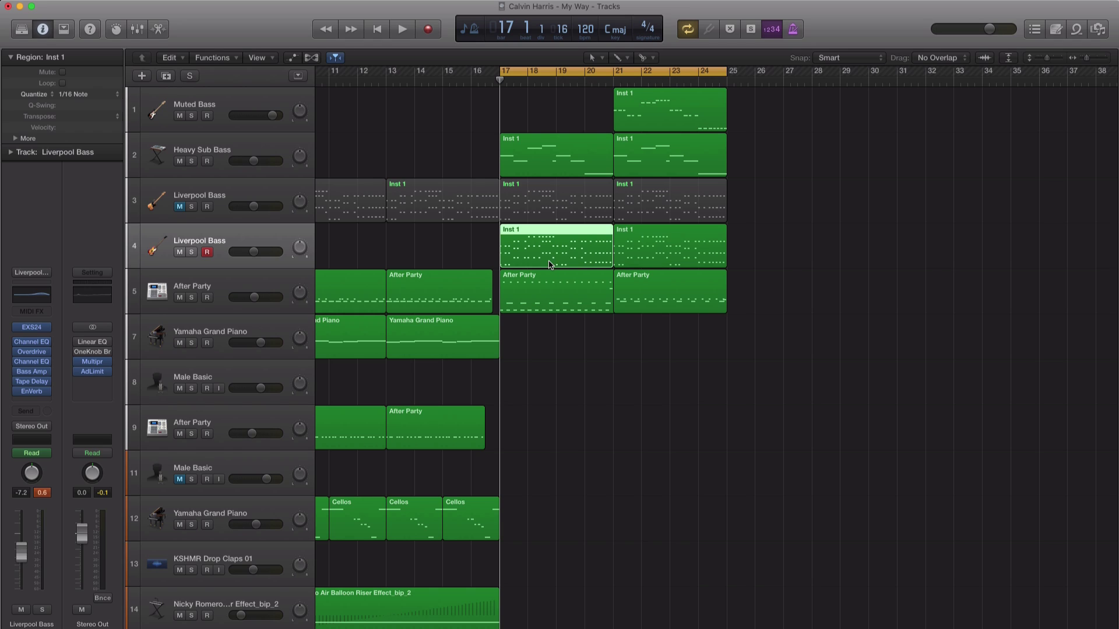